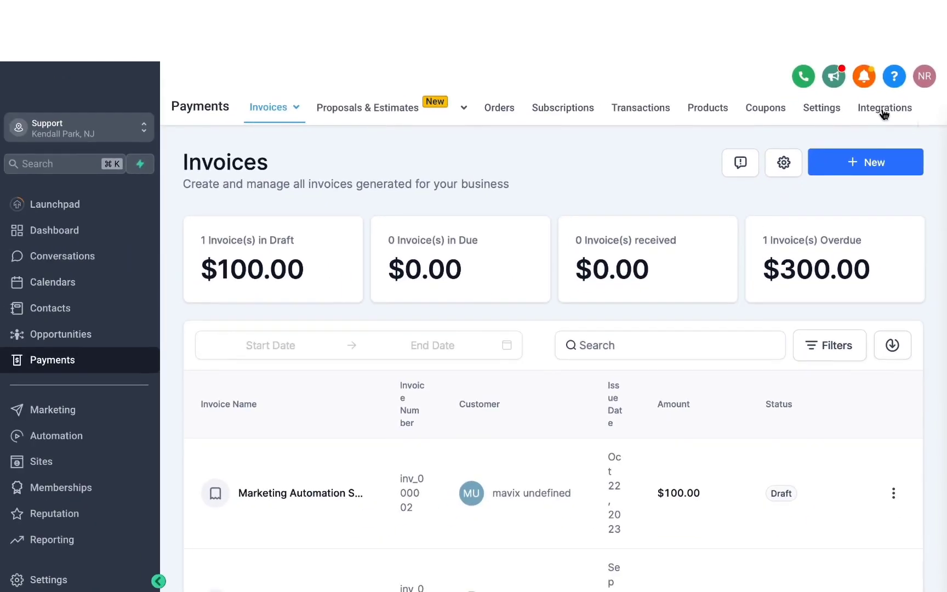
# Step: Open Payments Integrations to review the NMI, Authorize.net, Stripe and PayPal gateways
pyautogui.click(821, 215)
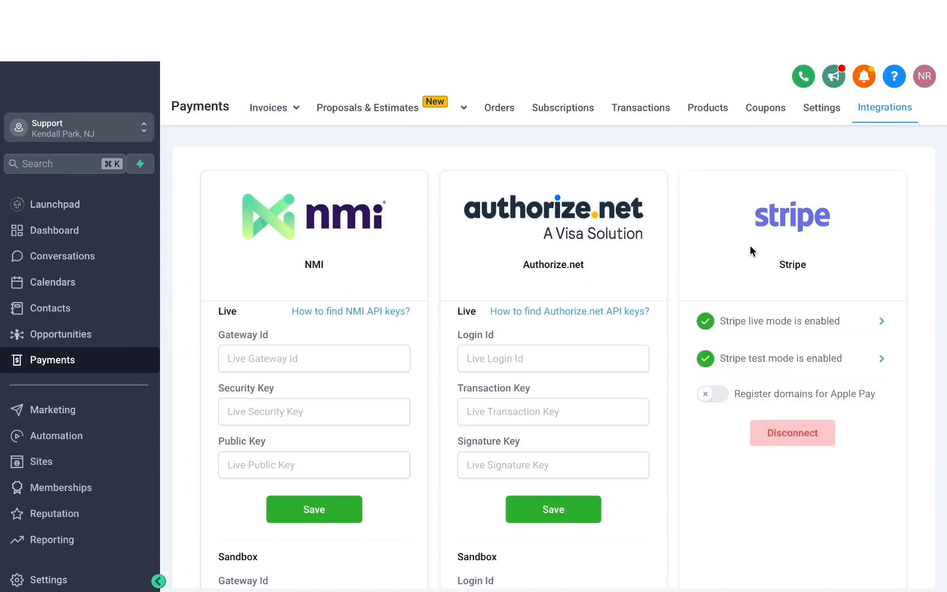
pyautogui.scroll(-5, 709, 247)
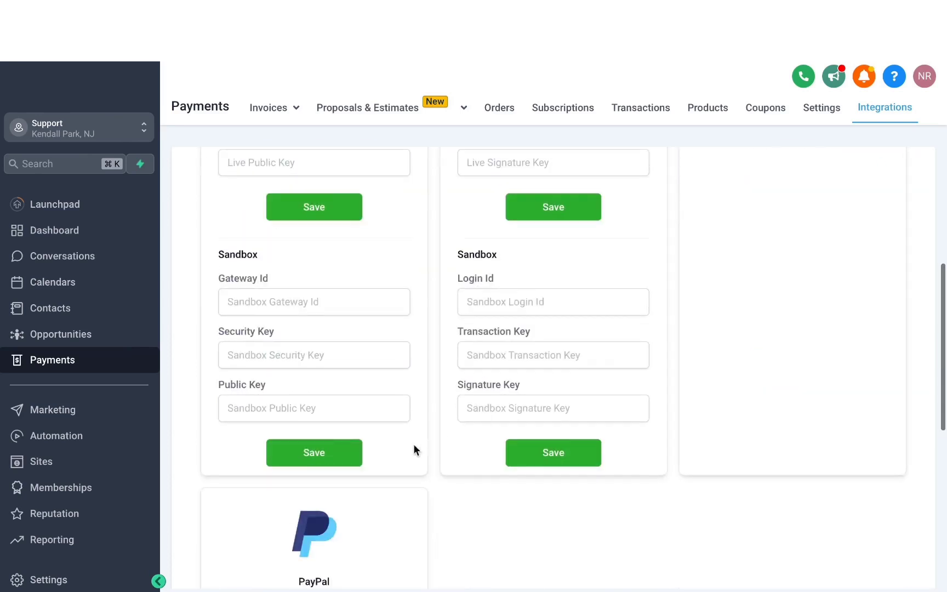
pyautogui.scroll(5, 702, 216)
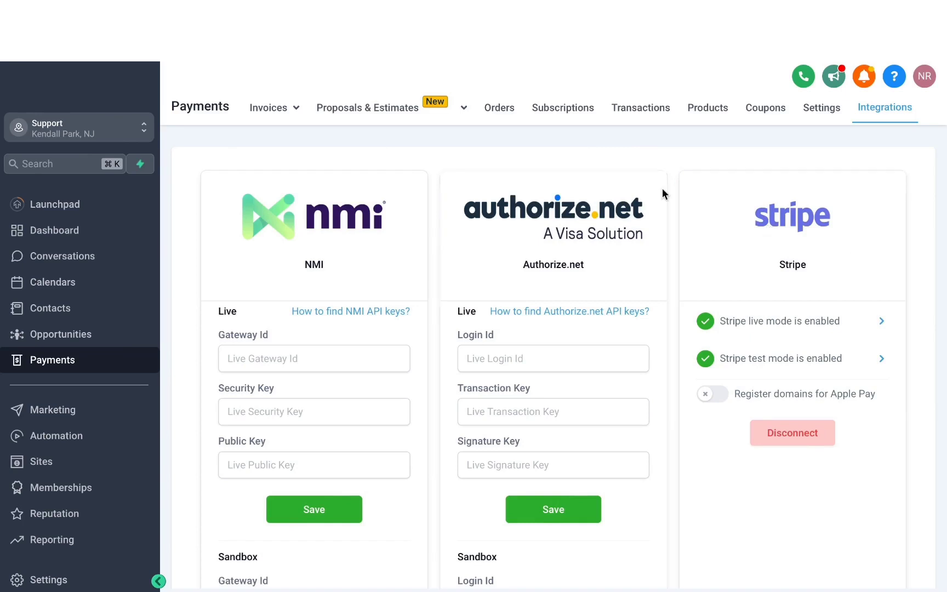
pyautogui.click(425, 107)
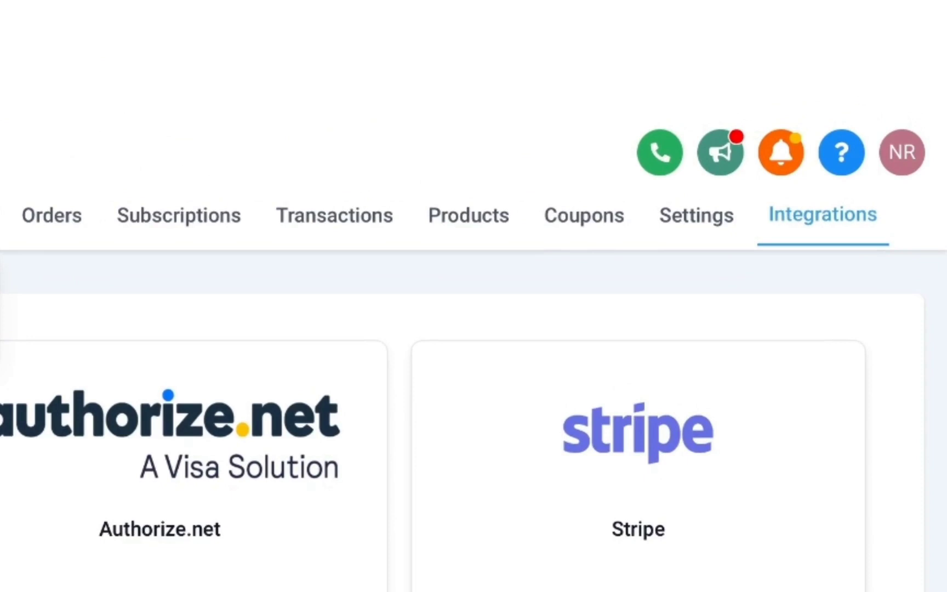
# Step: In payment settings, switch on automatic sales receipts, leaving the prefix and start number unchanged
pyautogui.click(691, 219)
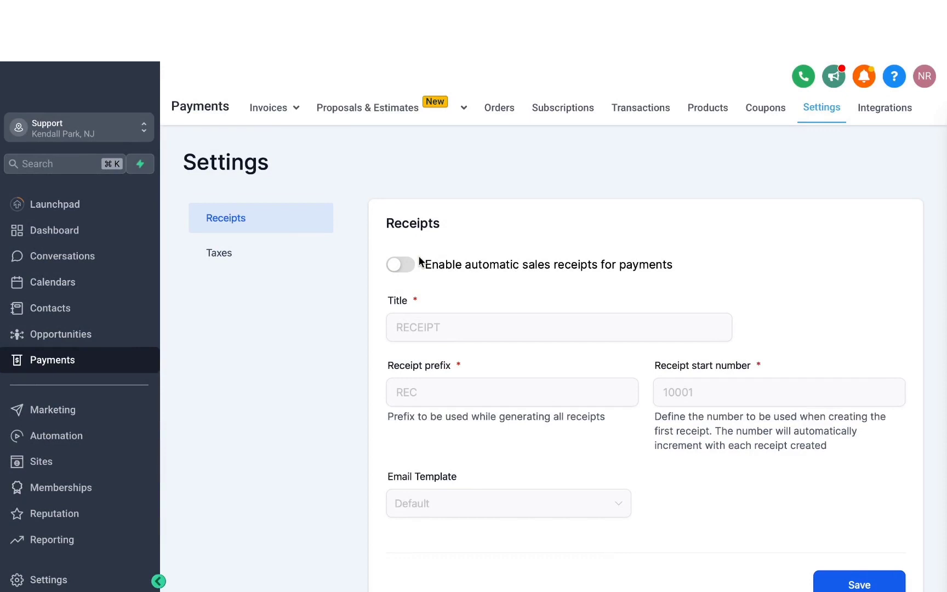
pyautogui.click(409, 266)
pyautogui.scroll(-1, 433, 329)
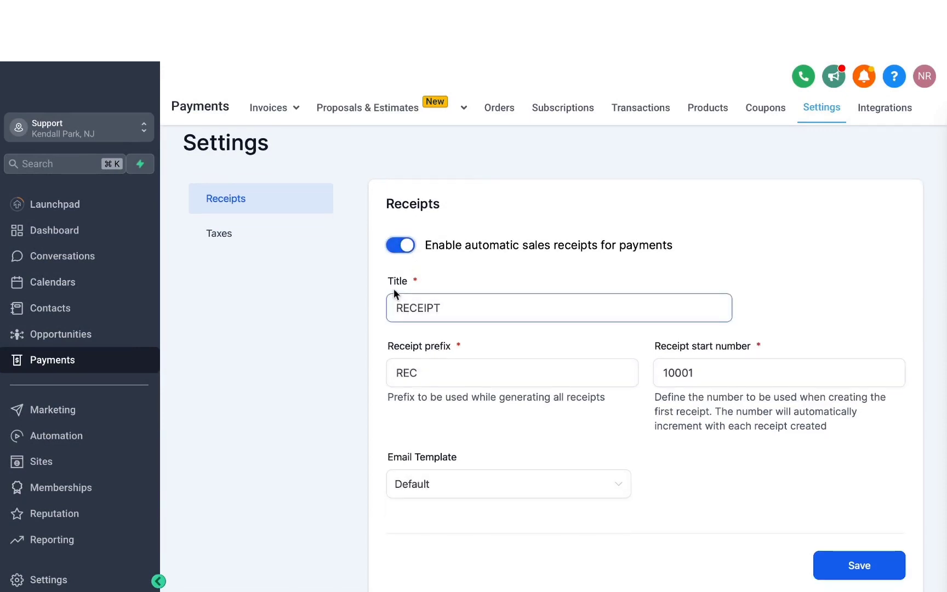
pyautogui.click(432, 366)
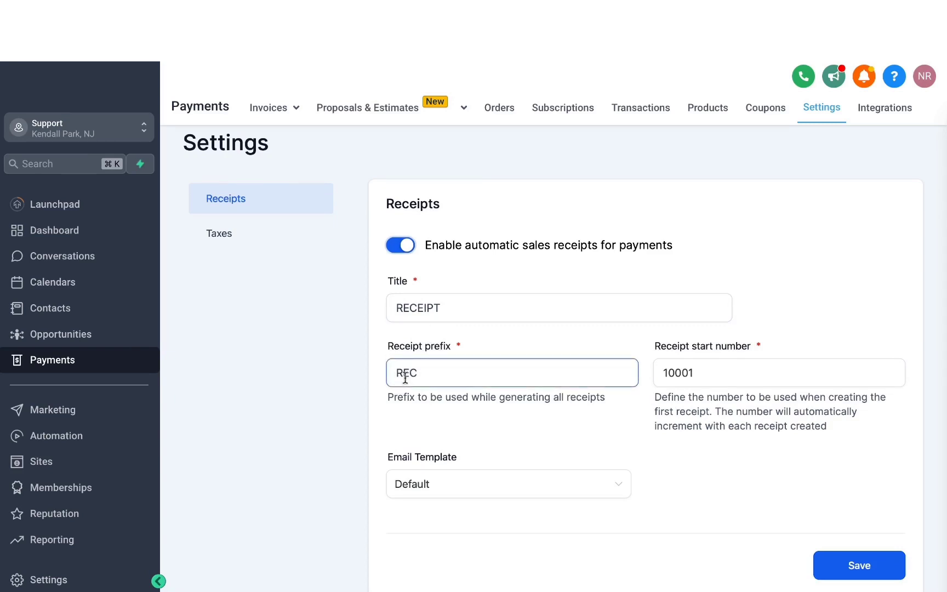
pyautogui.click(708, 368)
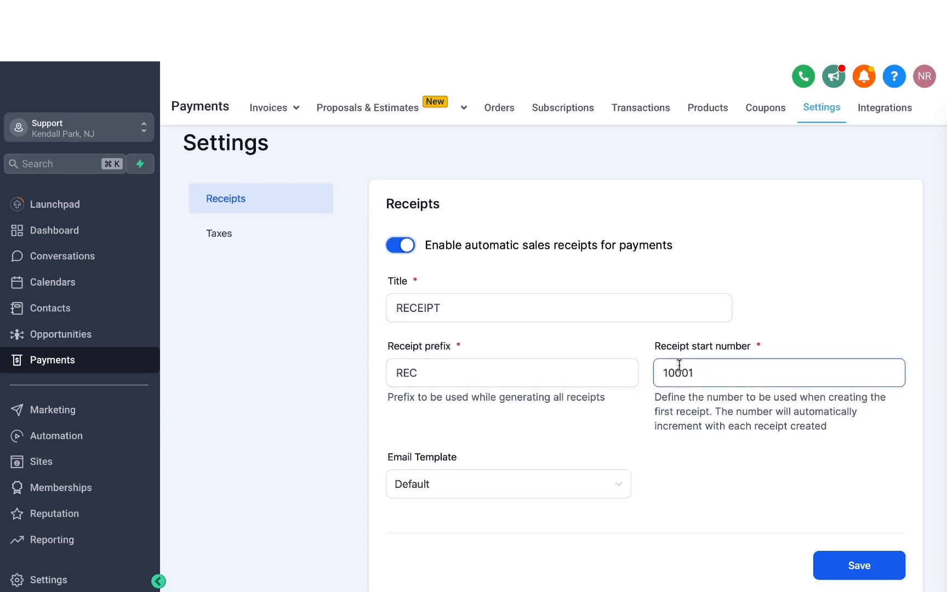
pyautogui.click(582, 340)
# Step: Choose Pulse Marketing as the receipt email template, then go to Taxes
pyautogui.scroll(-1, 510, 400)
pyautogui.click(426, 470)
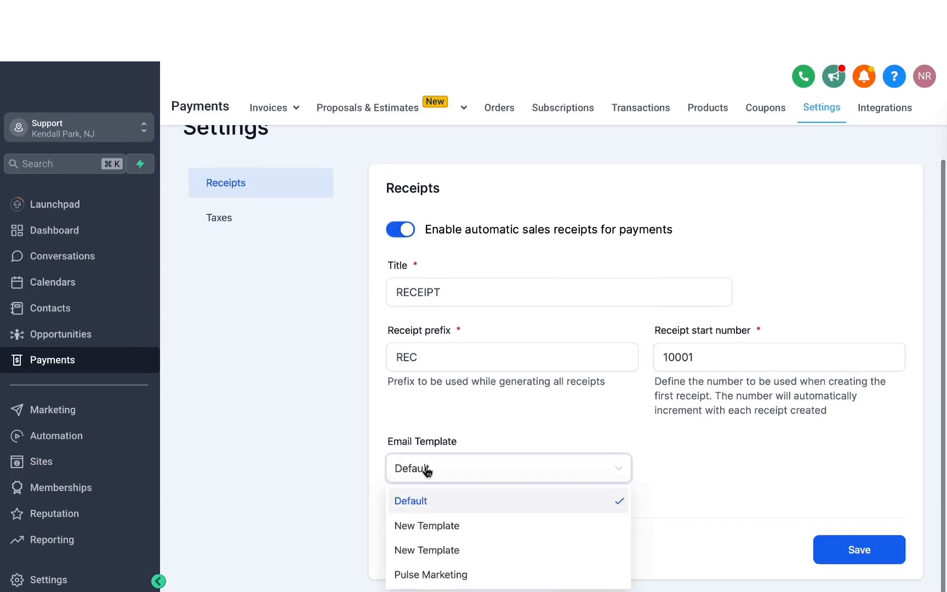
pyautogui.click(453, 444)
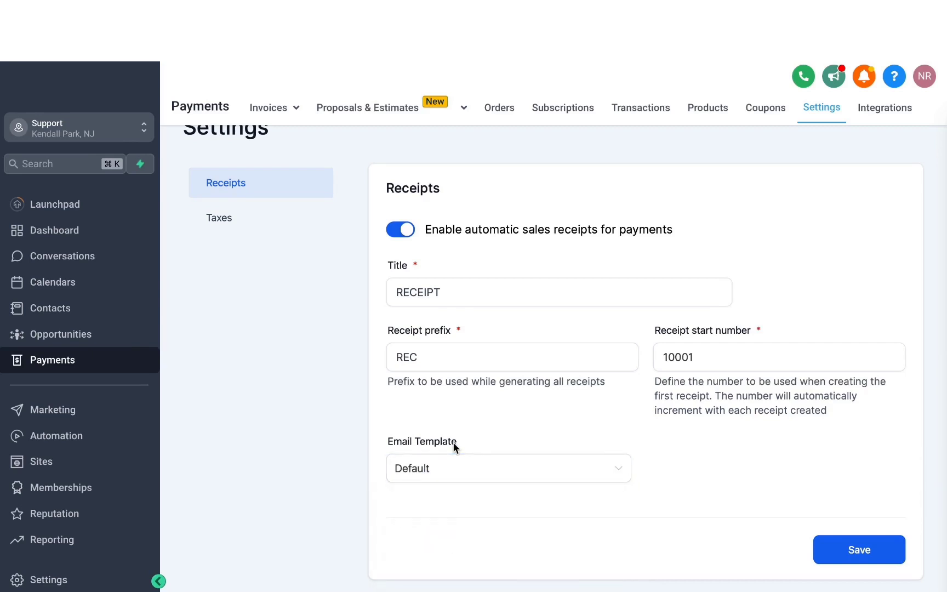
pyautogui.click(444, 457)
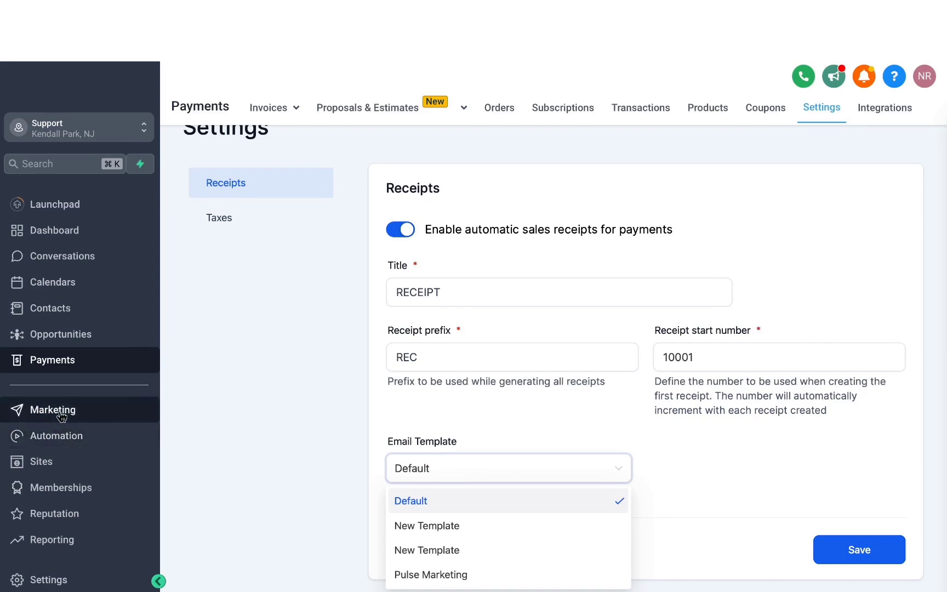
pyautogui.click(454, 574)
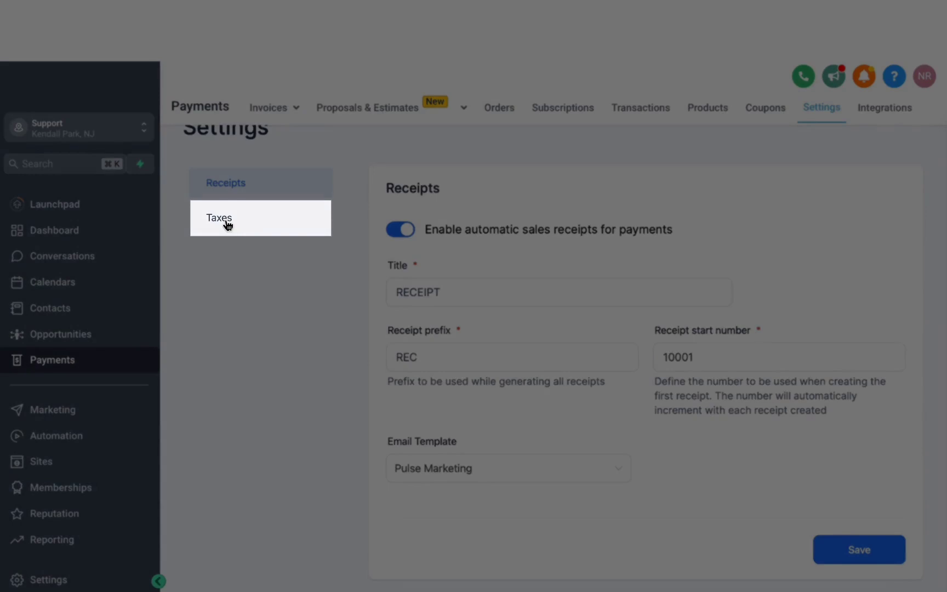
pyautogui.click(226, 220)
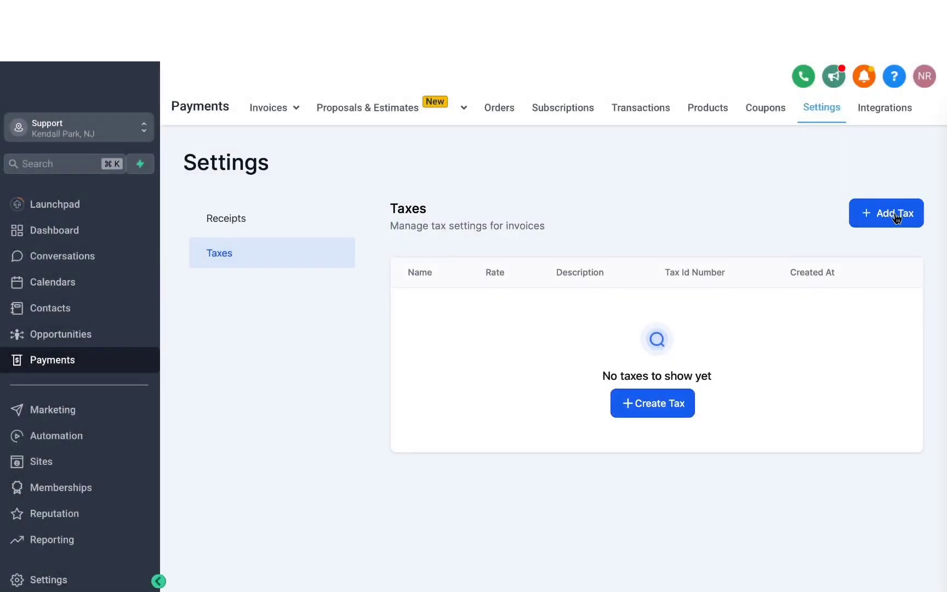
# Step: Inspect the Add Tax form's Name, Description and Tax Id Number fields, then close it unsaved
pyautogui.click(893, 219)
pyautogui.click(478, 271)
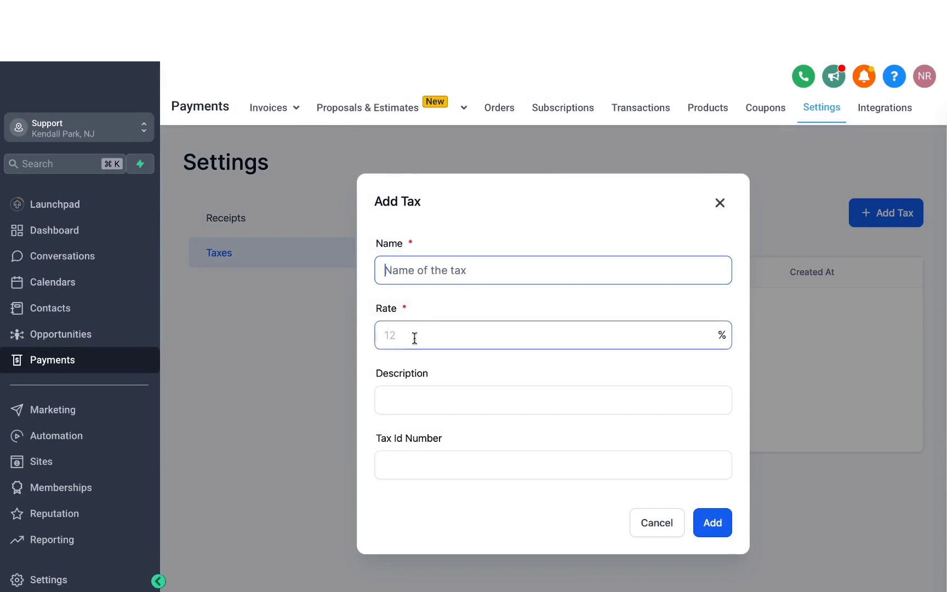
pyautogui.click(415, 398)
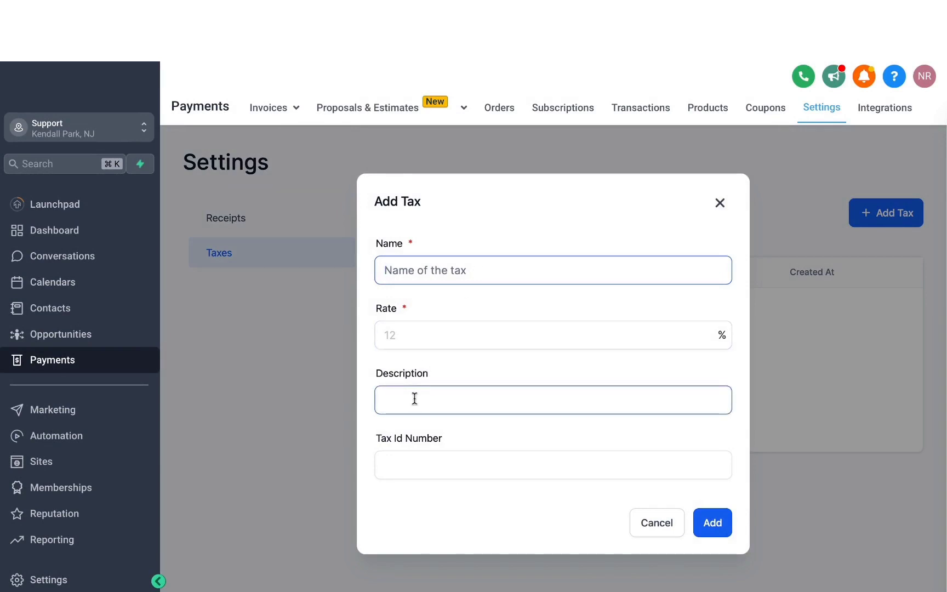
pyautogui.click(376, 467)
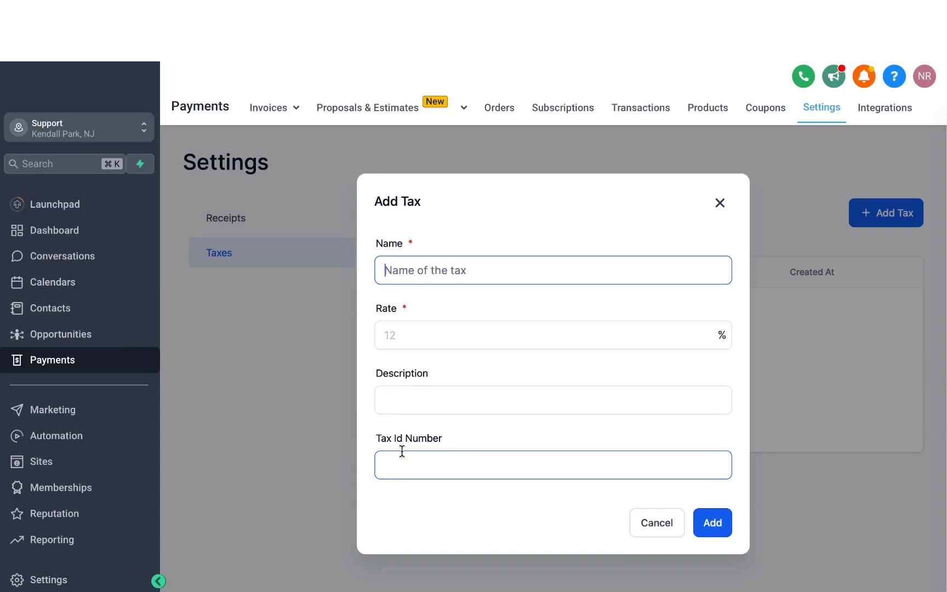
pyautogui.press('Escape')
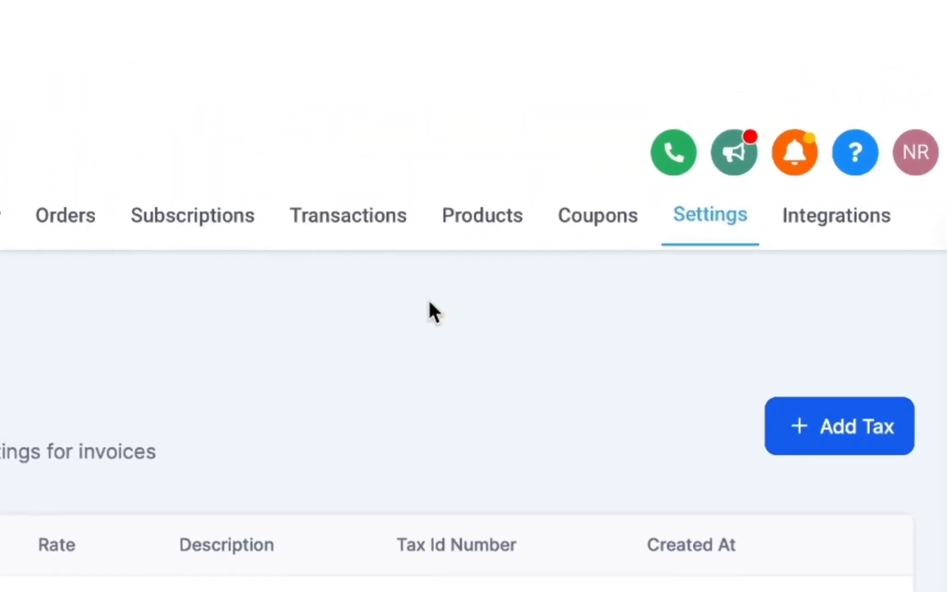
pyautogui.click(482, 232)
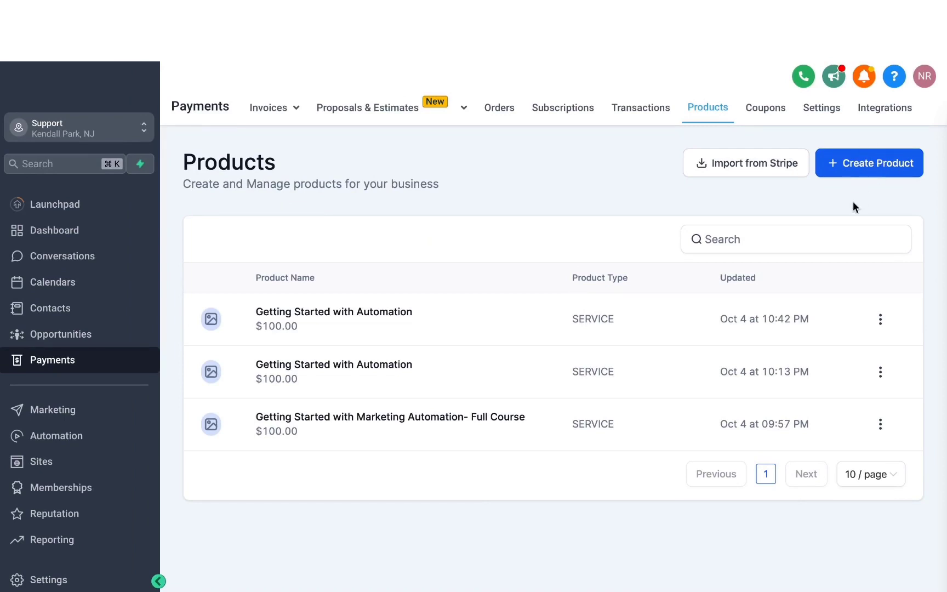
pyautogui.click(739, 167)
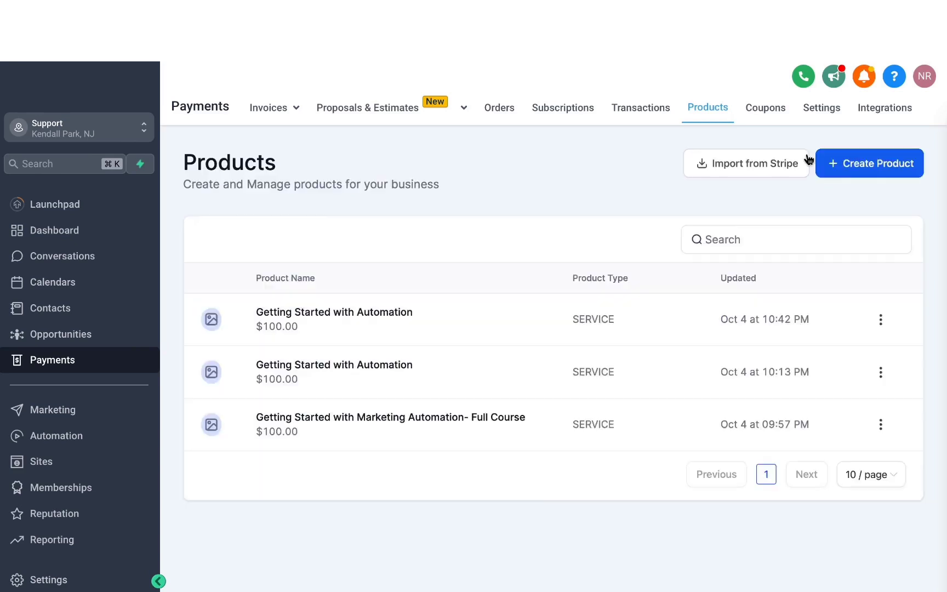
# Step: Start a new product titled 'MARKETING SERVICES'
pyautogui.click(860, 167)
pyautogui.click(543, 211)
pyautogui.write('MARKETING SE')
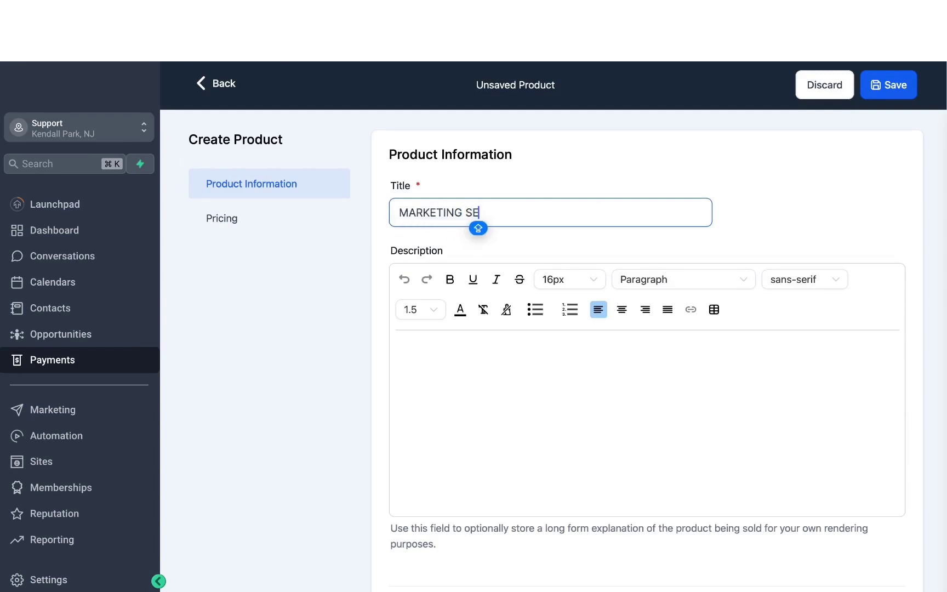
pyautogui.write('RVICES')
pyautogui.scroll(-3, 554, 285)
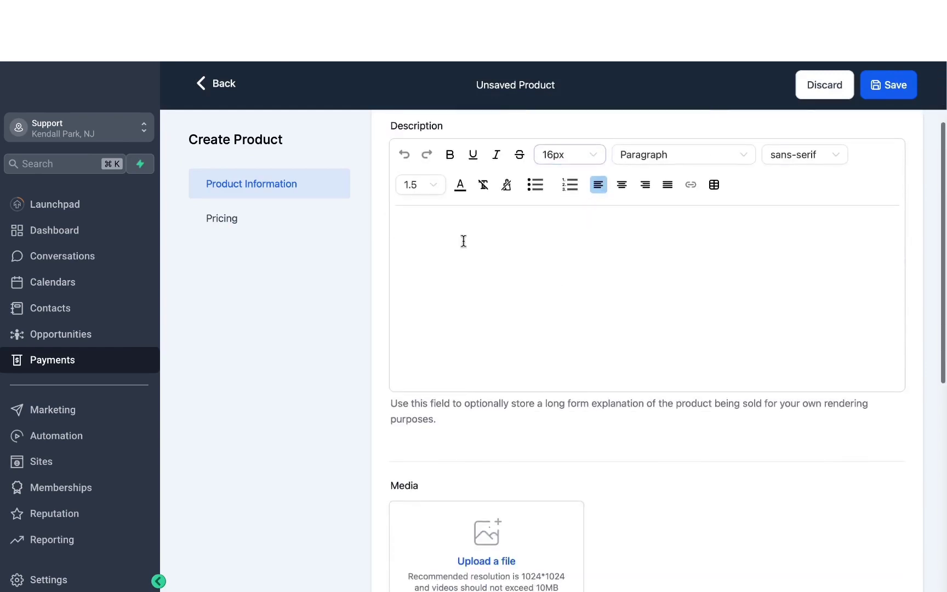
pyautogui.click(430, 240)
# Step: Set the product type to 'A service' and move down to the Prices section
pyautogui.scroll(-4, 482, 271)
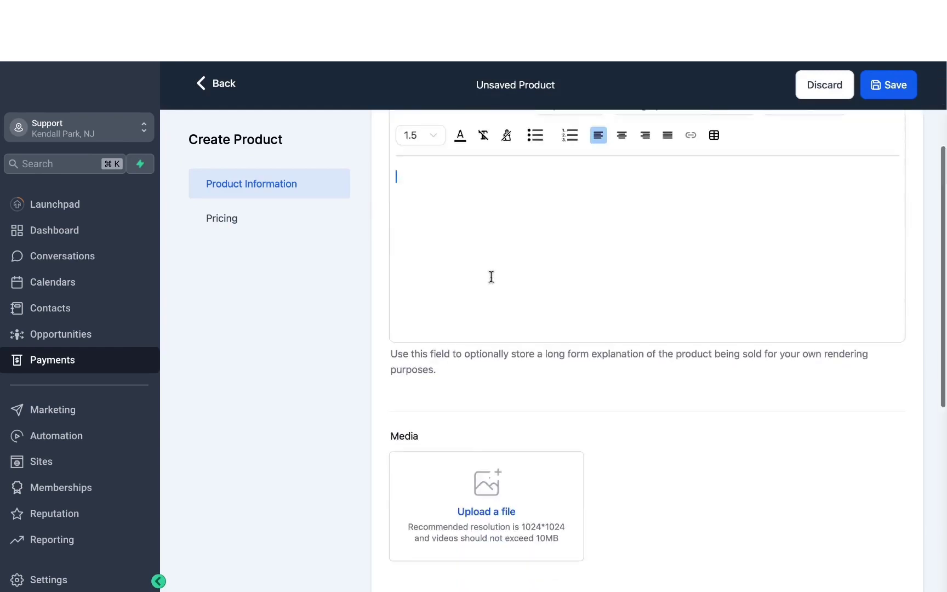
pyautogui.scroll(-1, 491, 277)
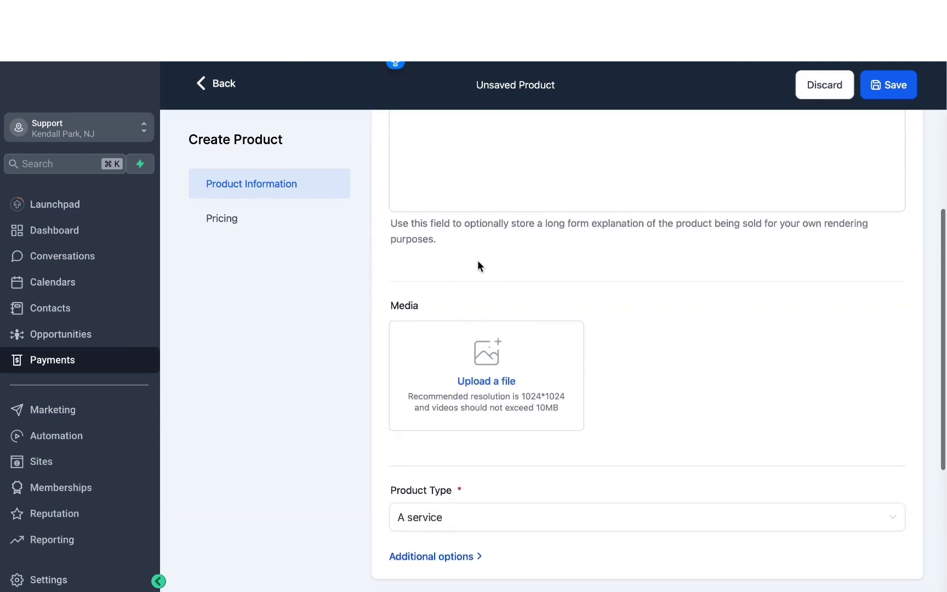
pyautogui.scroll(-5, 477, 265)
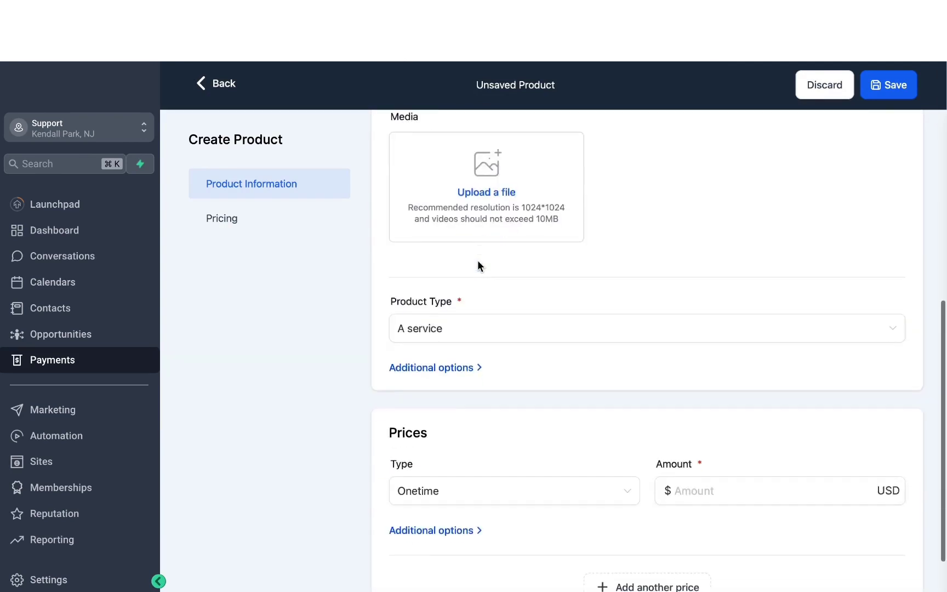
pyautogui.scroll(-2, 477, 266)
pyautogui.click(451, 275)
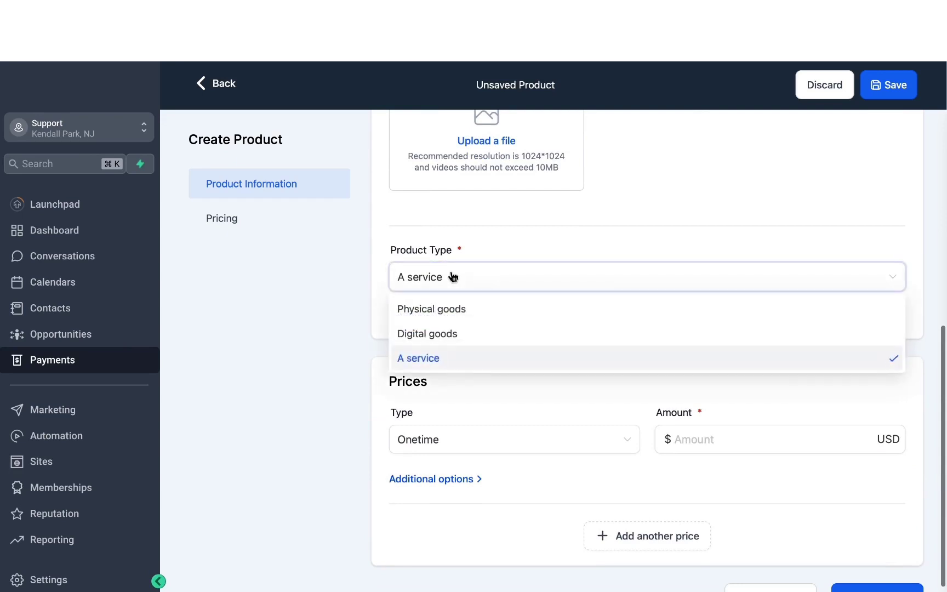
pyautogui.click(426, 359)
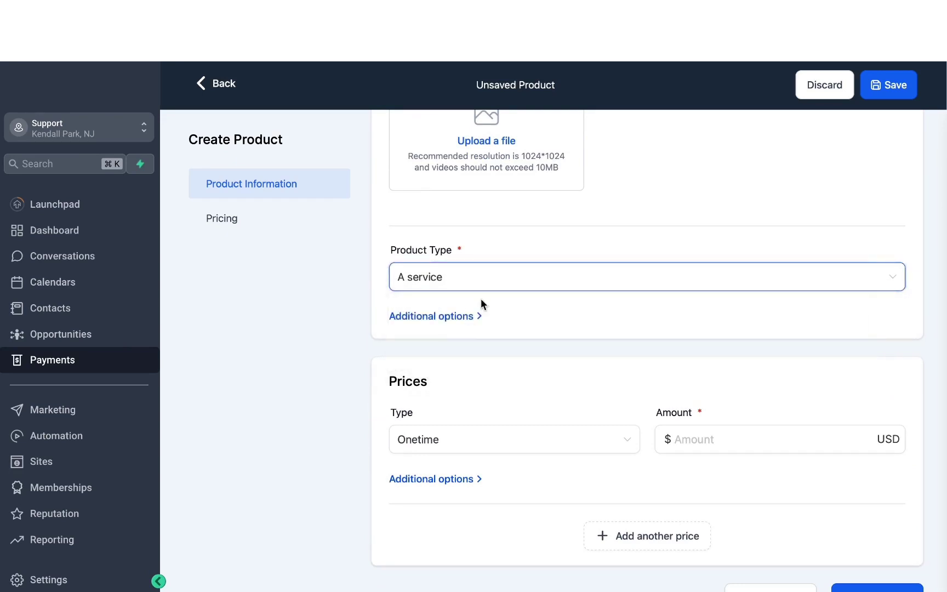
pyautogui.scroll(-1, 482, 301)
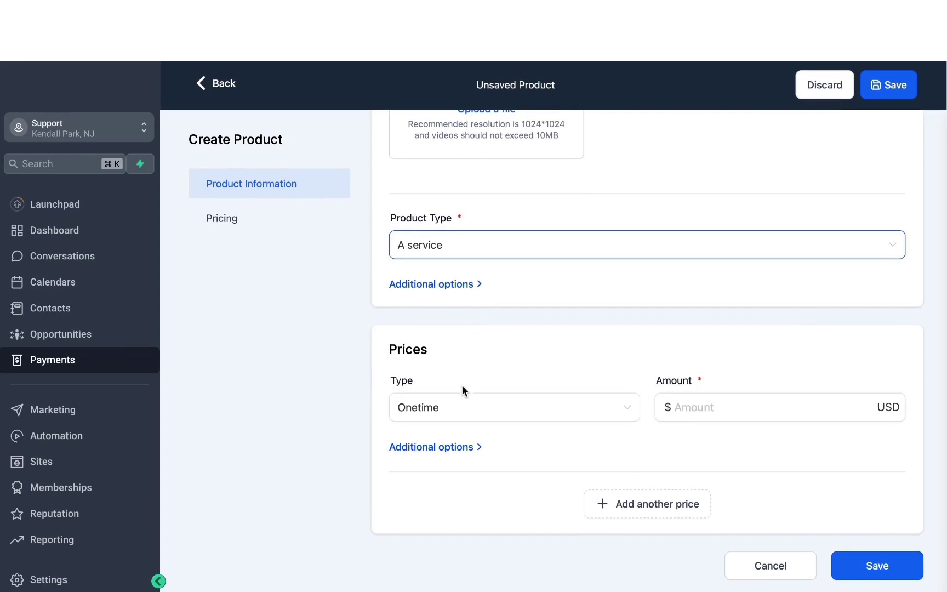
# Step: Make the price recurring with an amount of 1000
pyautogui.click(446, 407)
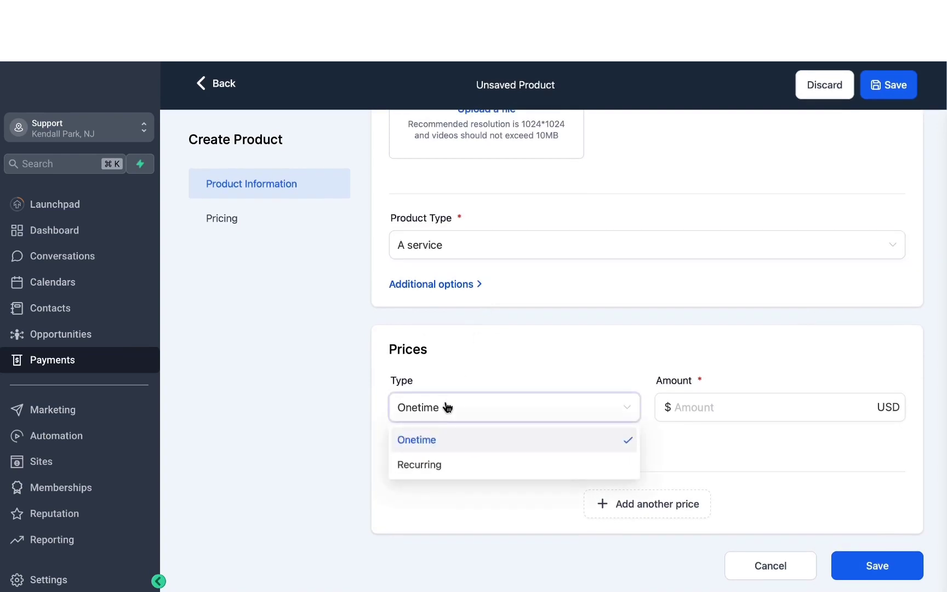
pyautogui.click(688, 406)
pyautogui.write('100')
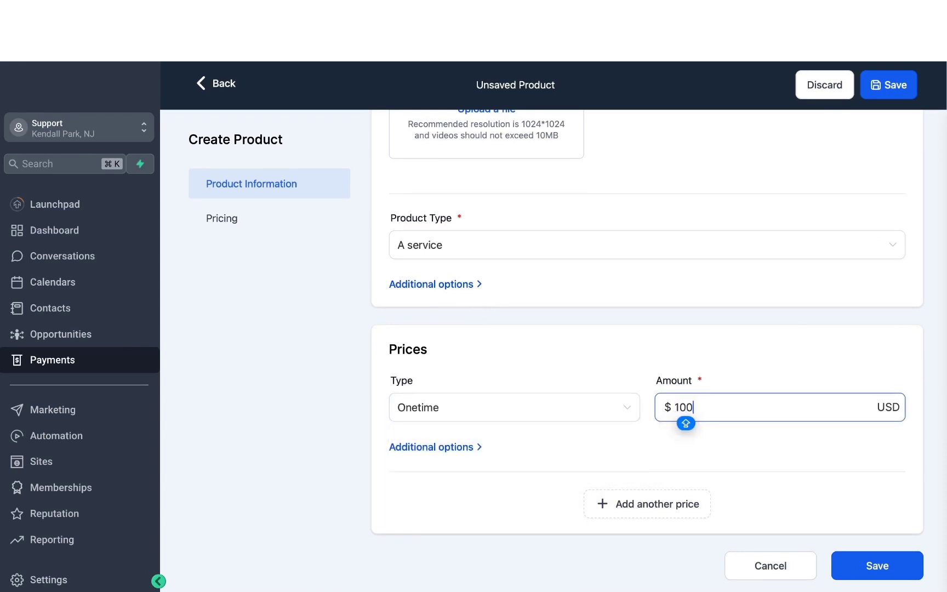
pyautogui.click(533, 412)
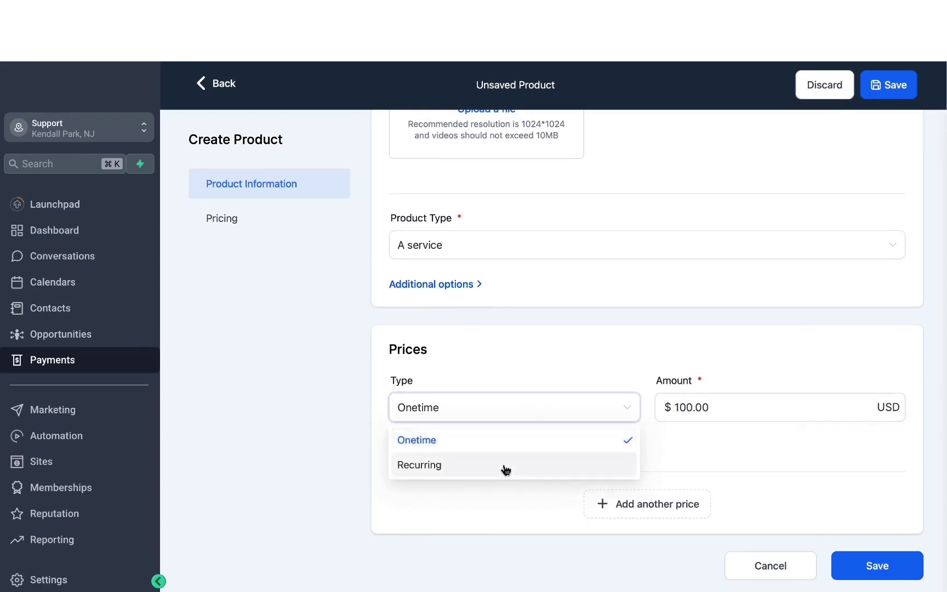
pyautogui.click(505, 466)
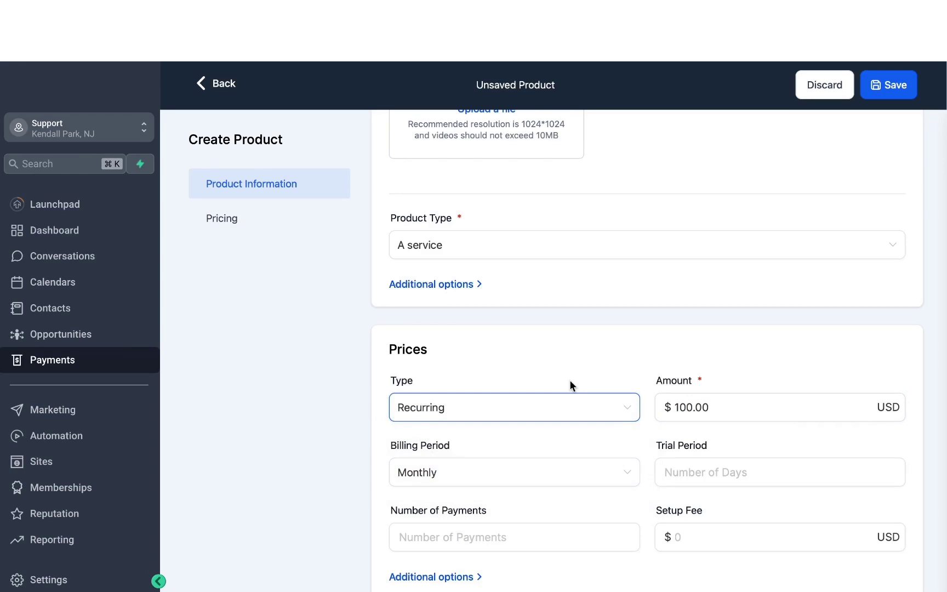
pyautogui.click(713, 395)
pyautogui.doubleClick(712, 395)
pyautogui.write('1000')
pyautogui.click(571, 315)
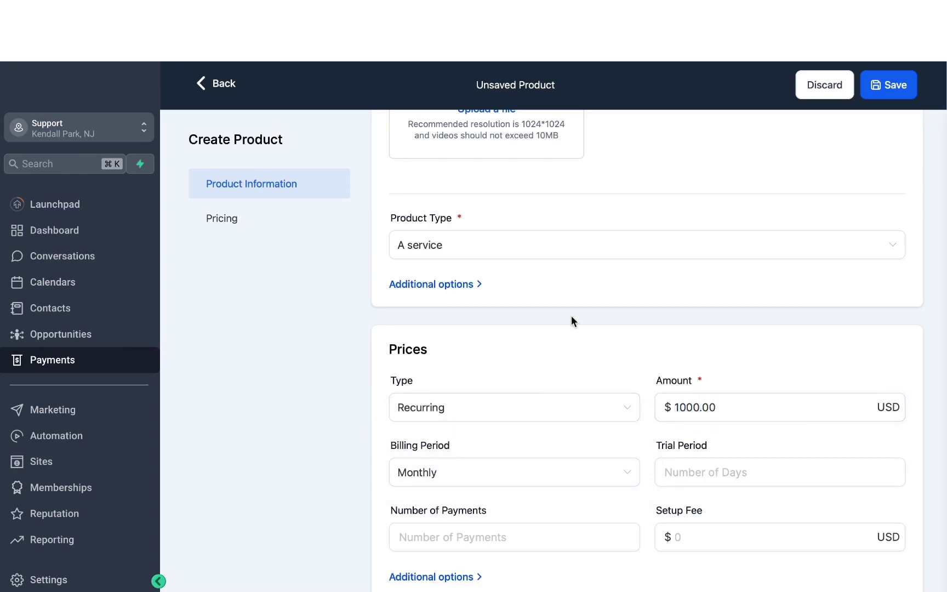
pyautogui.scroll(-2, 512, 391)
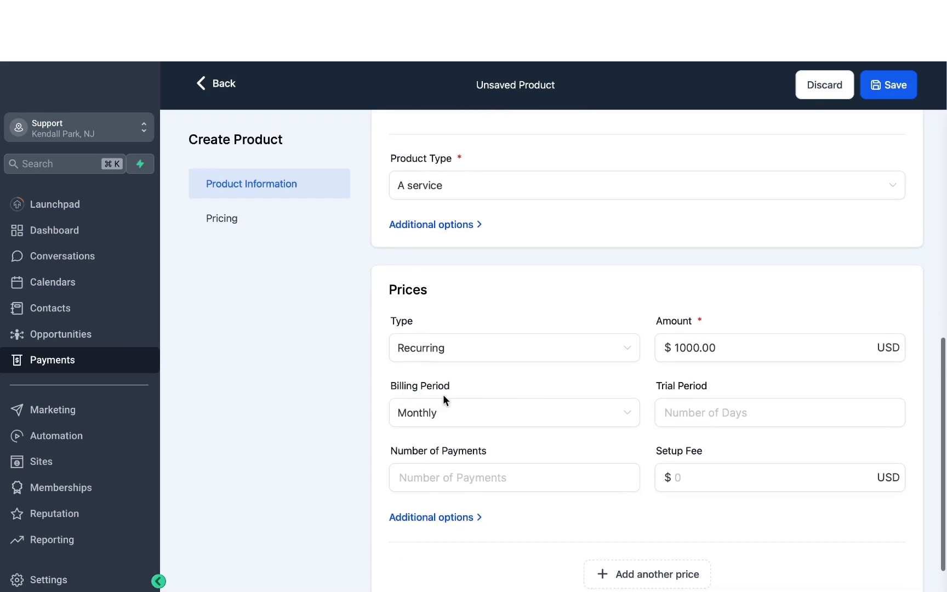
# Step: Enter a trial period of 10 days and 6 payments
pyautogui.click(659, 412)
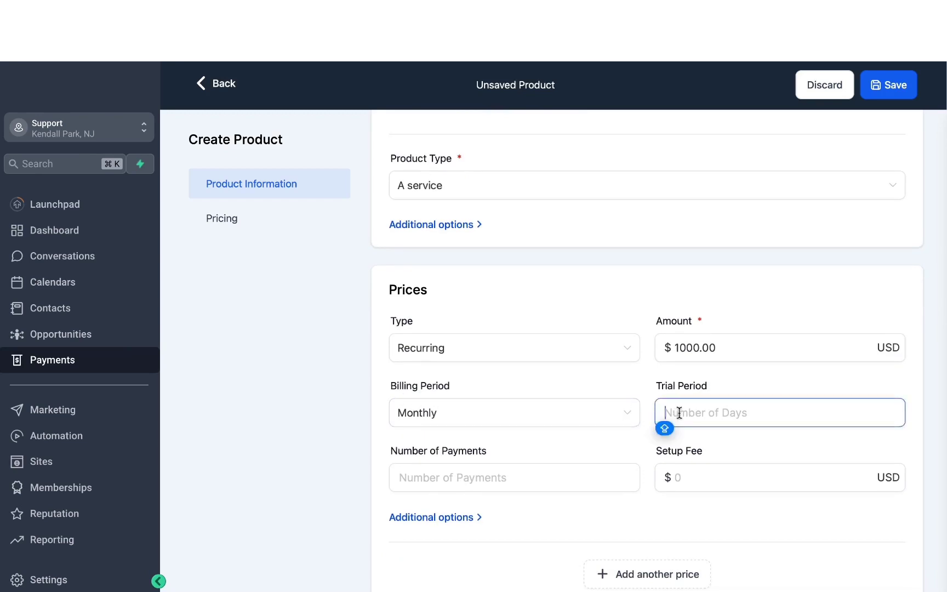
pyautogui.write('10')
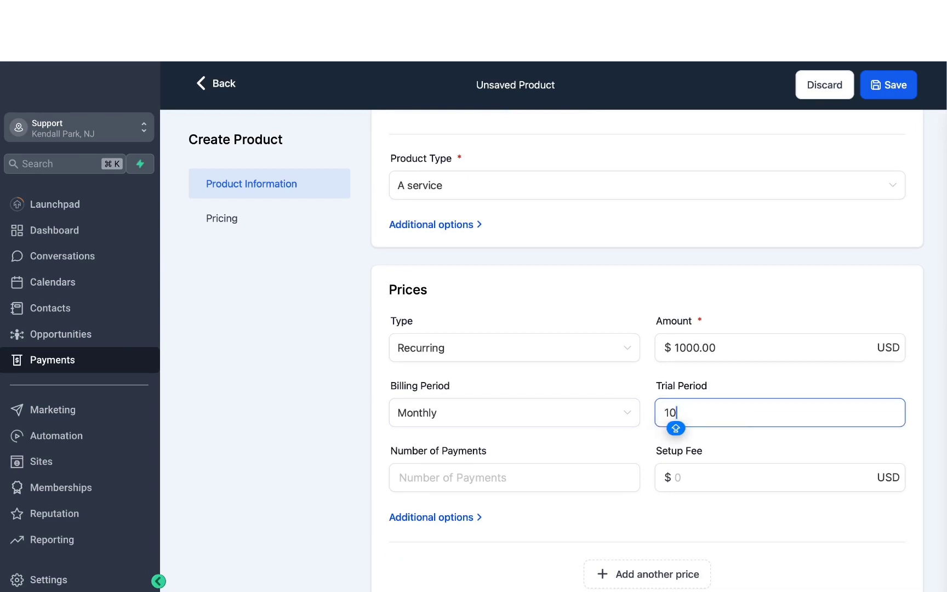
pyautogui.click(544, 470)
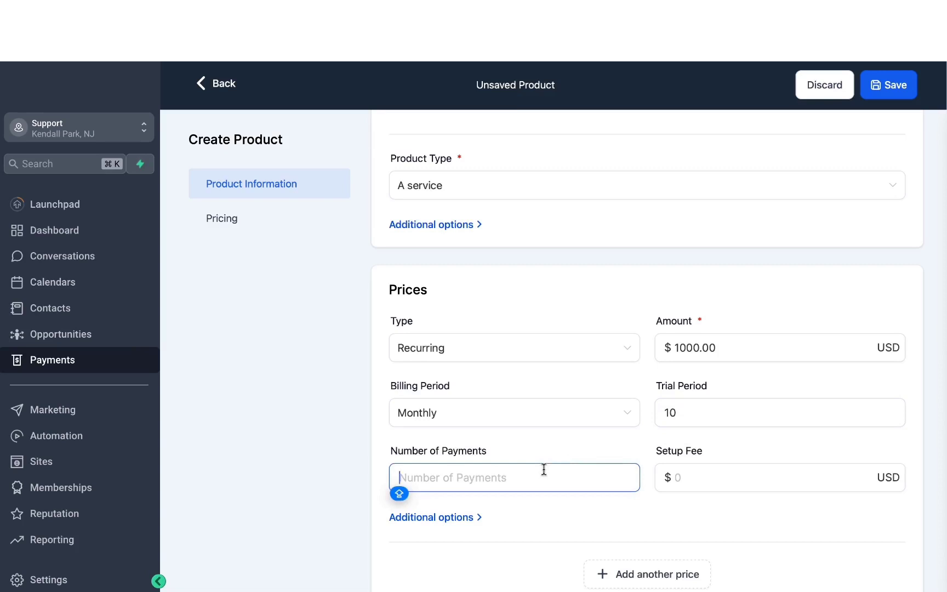
pyautogui.write('6')
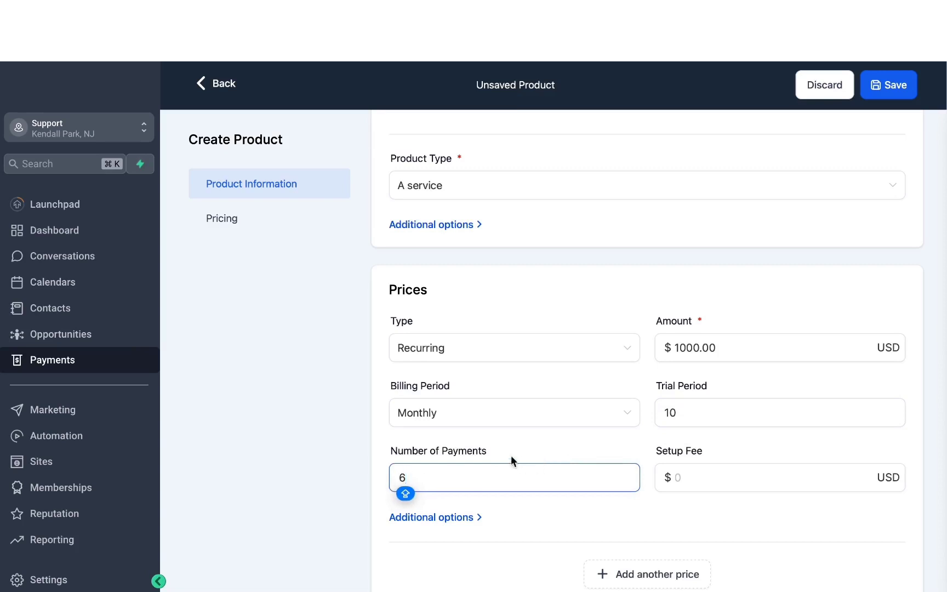
pyautogui.click(505, 451)
pyautogui.click(680, 478)
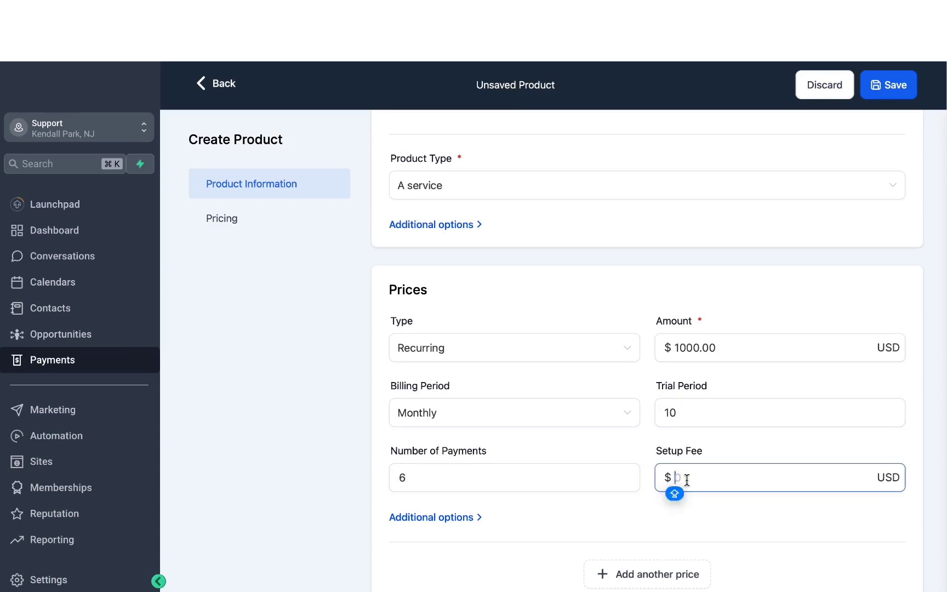
# Step: Enter a 200 setup fee, save MARKETING SERVICES, and return to the Products list
pyautogui.write('200')
pyautogui.scroll(10, 860, 168)
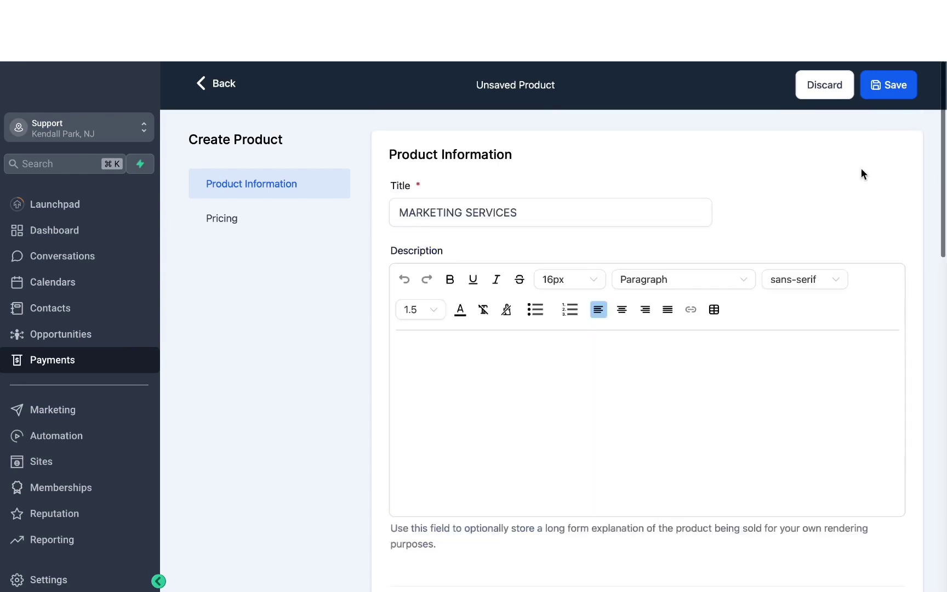
pyautogui.click(901, 96)
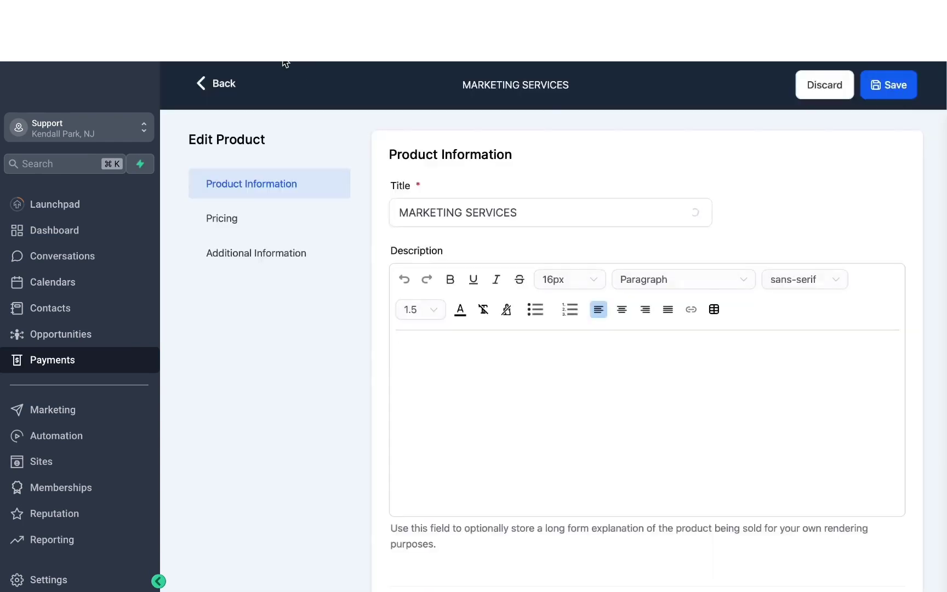
pyautogui.click(232, 87)
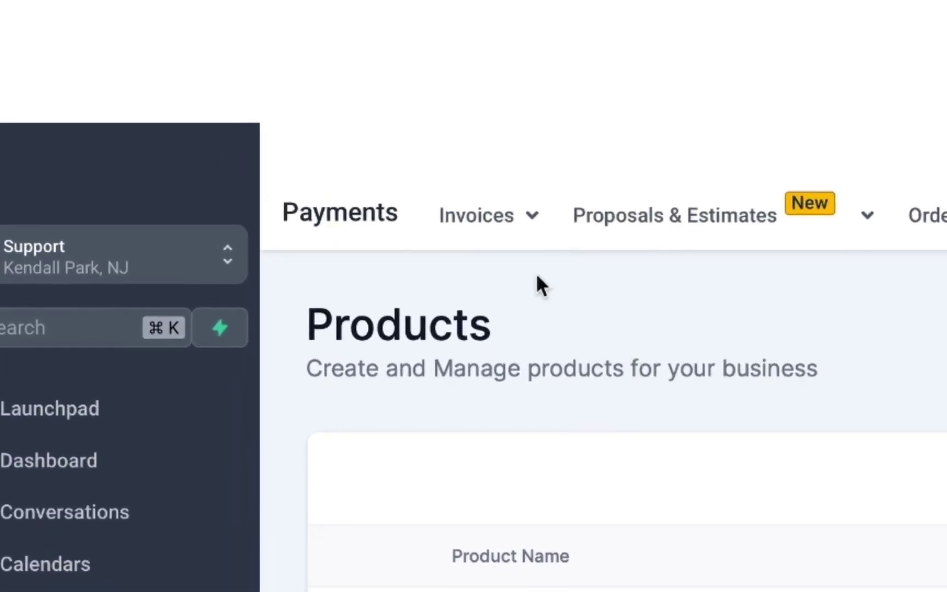
# Step: Go to Payments > Invoices > All Invoices and open the New invoice dropdown
pyautogui.click(311, 133)
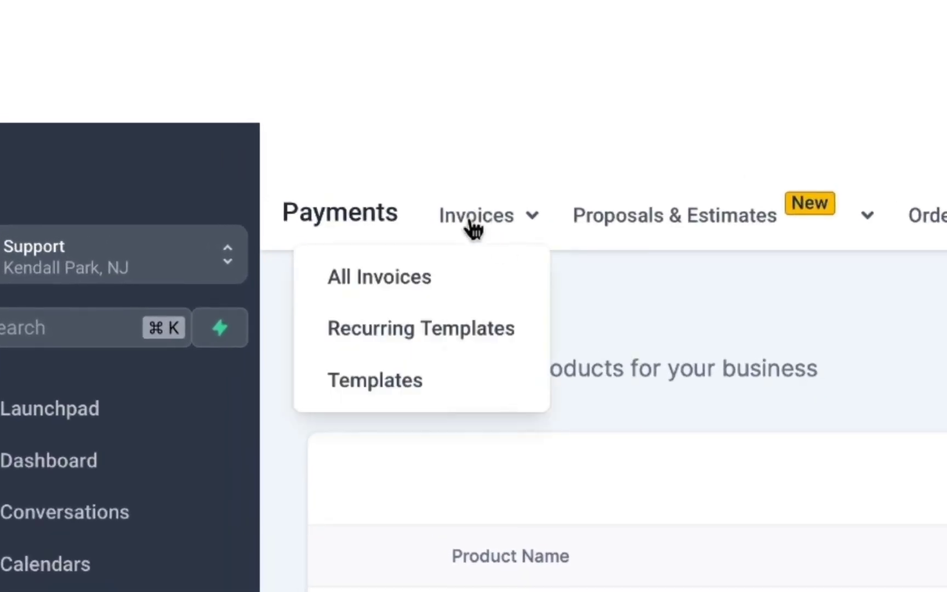
pyautogui.click(412, 277)
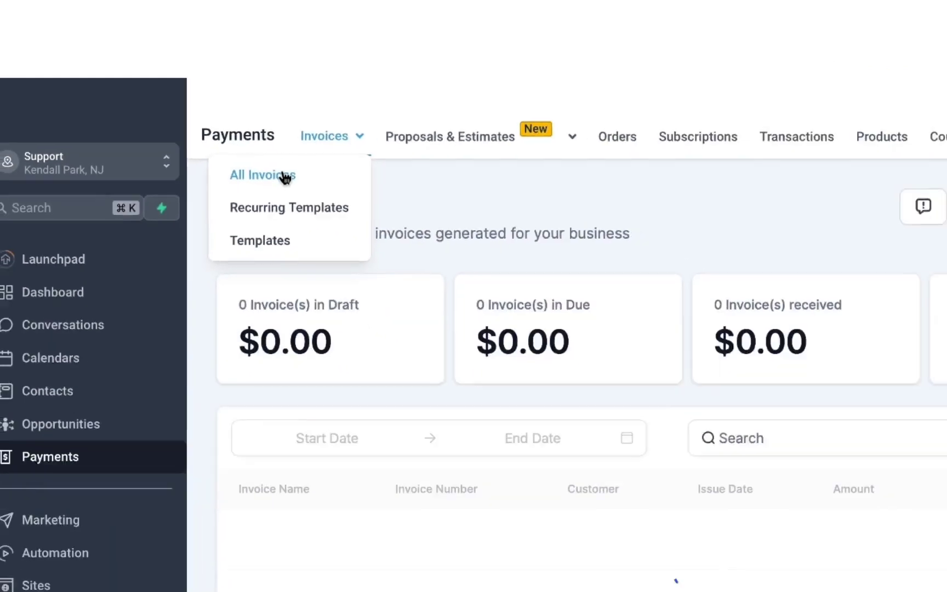
pyautogui.click(284, 177)
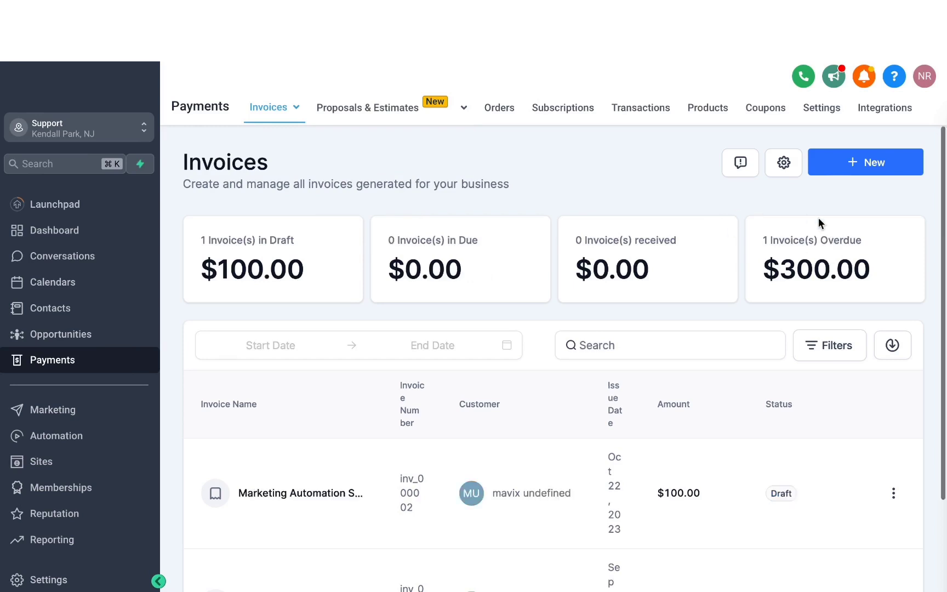
pyautogui.click(851, 166)
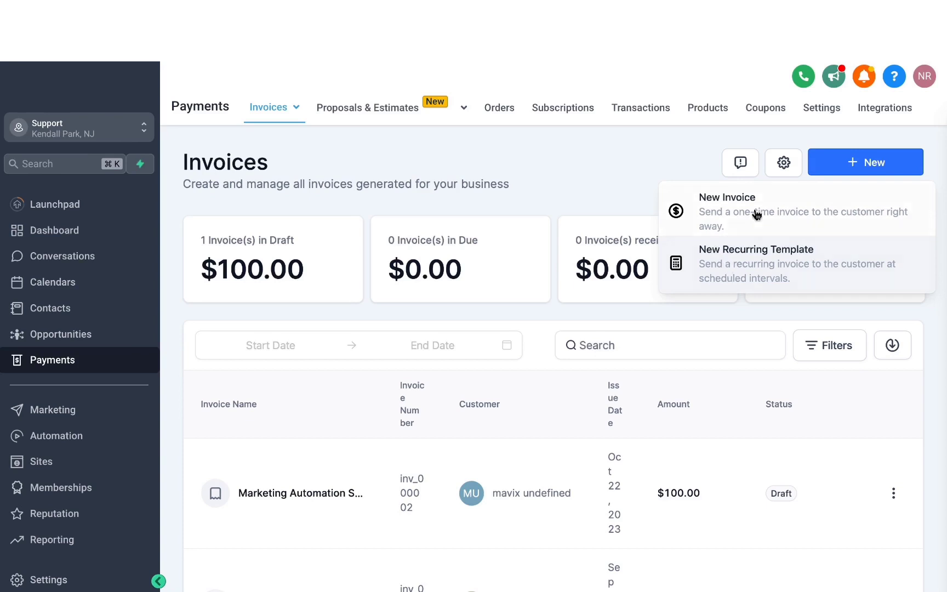
pyautogui.moveTo(287, 117)
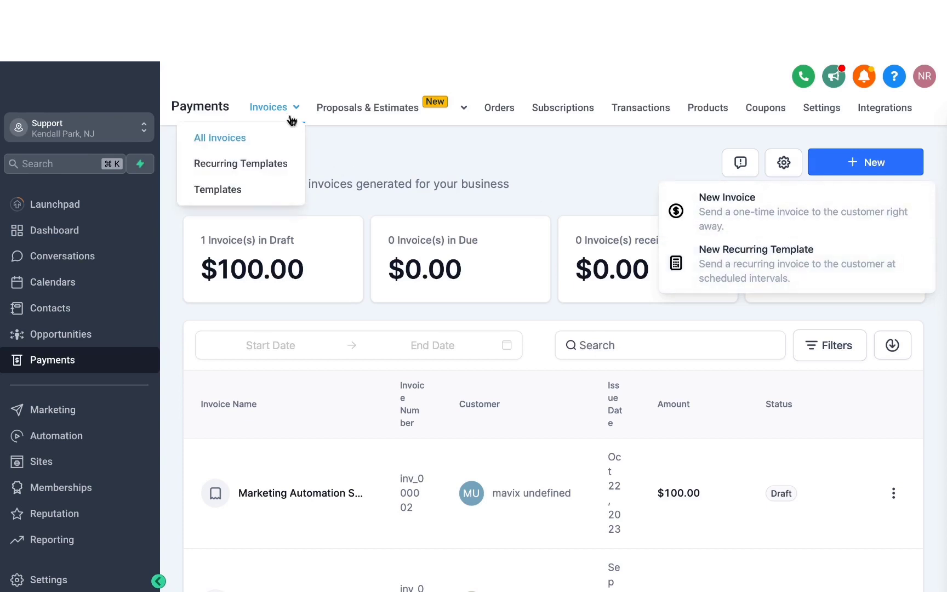
# Step: Open the MARKETING SERVICES invoice template, scroll through its item and note, then go back
pyautogui.click(230, 193)
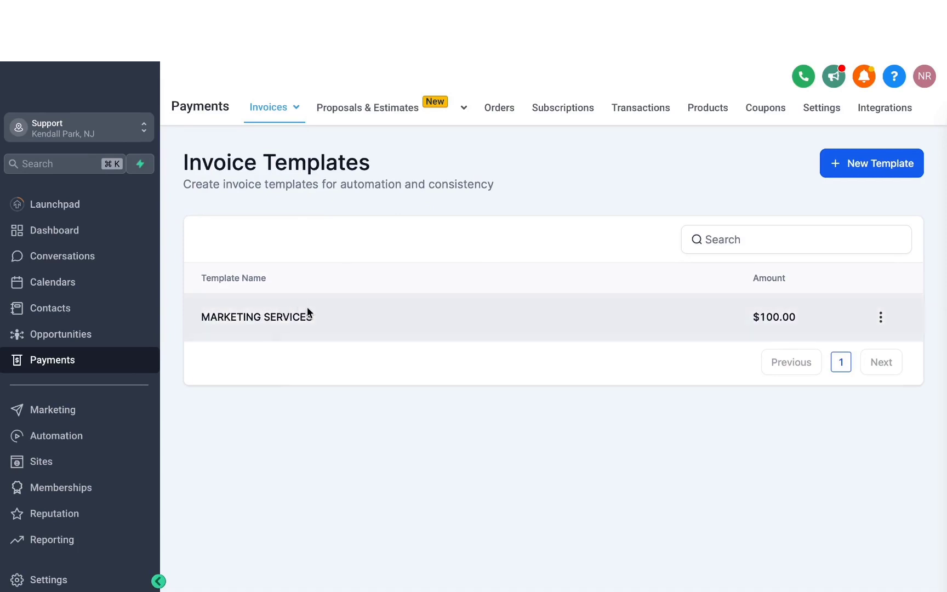
pyautogui.click(272, 322)
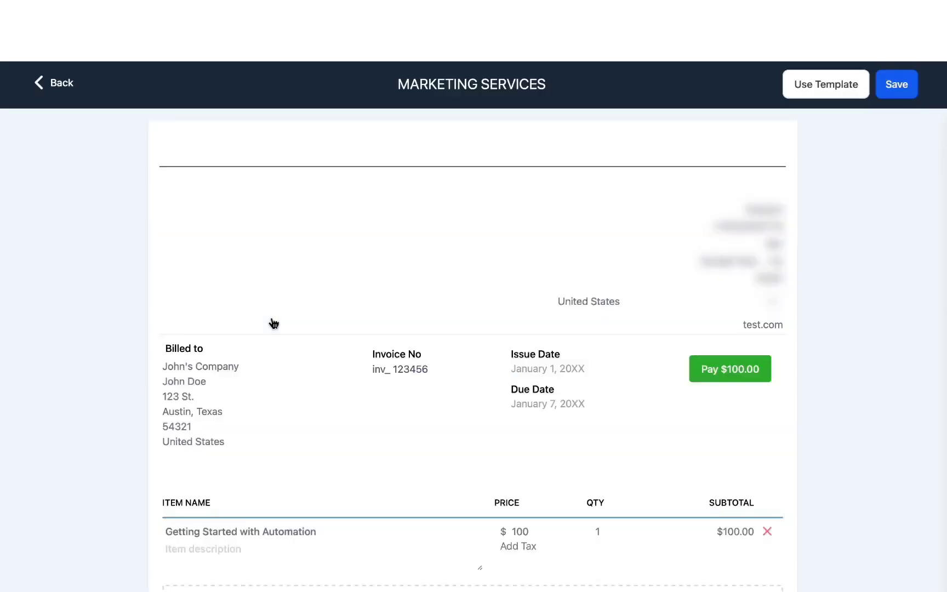
pyautogui.scroll(-3, 355, 332)
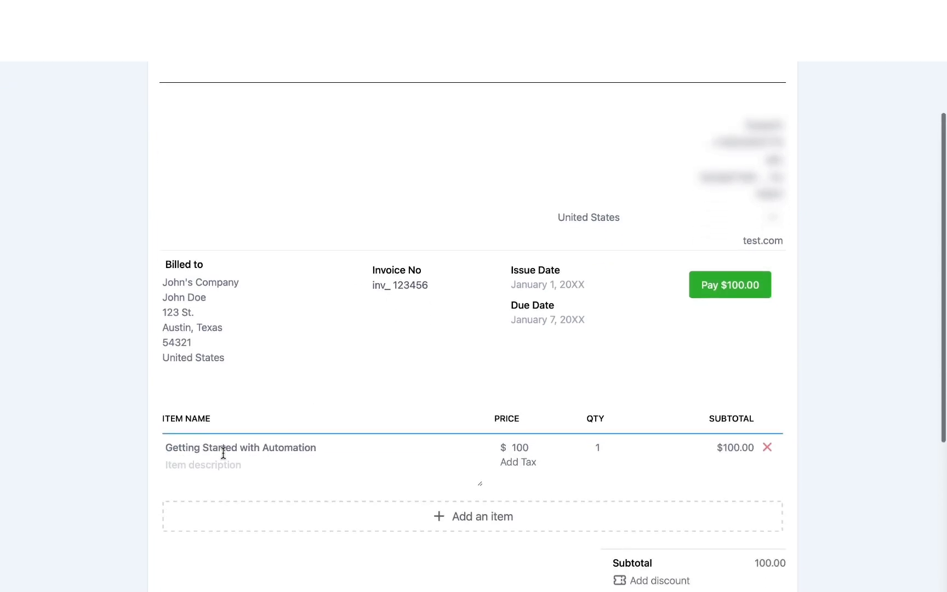
pyautogui.scroll(-2, 408, 399)
pyautogui.scroll(-2, 408, 404)
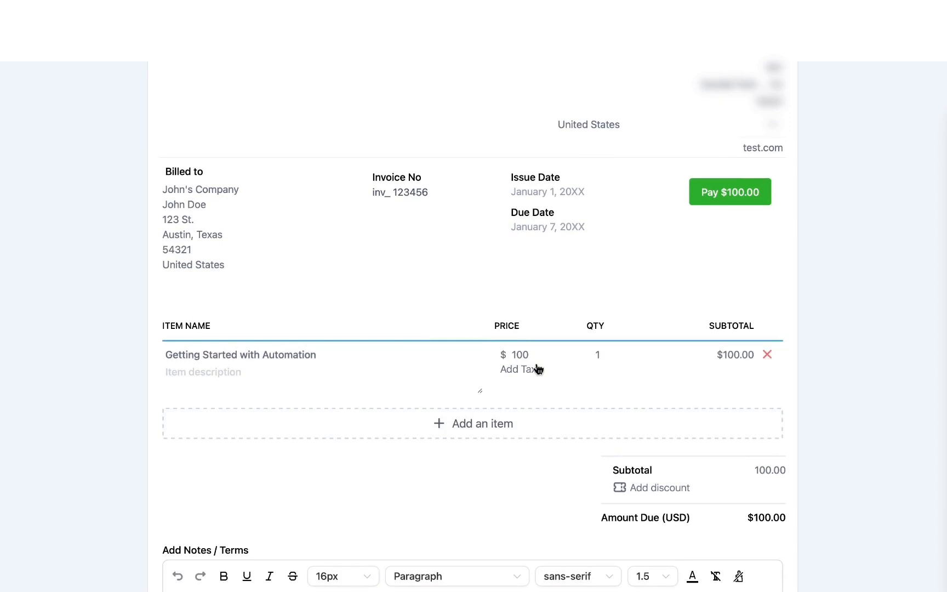
pyautogui.scroll(-5, 537, 368)
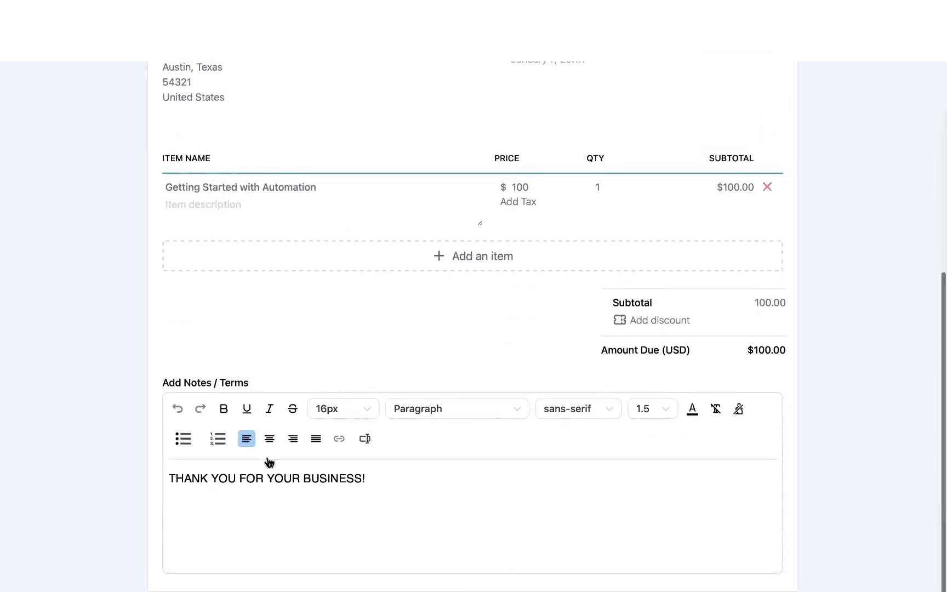
pyautogui.scroll(10, 420, 265)
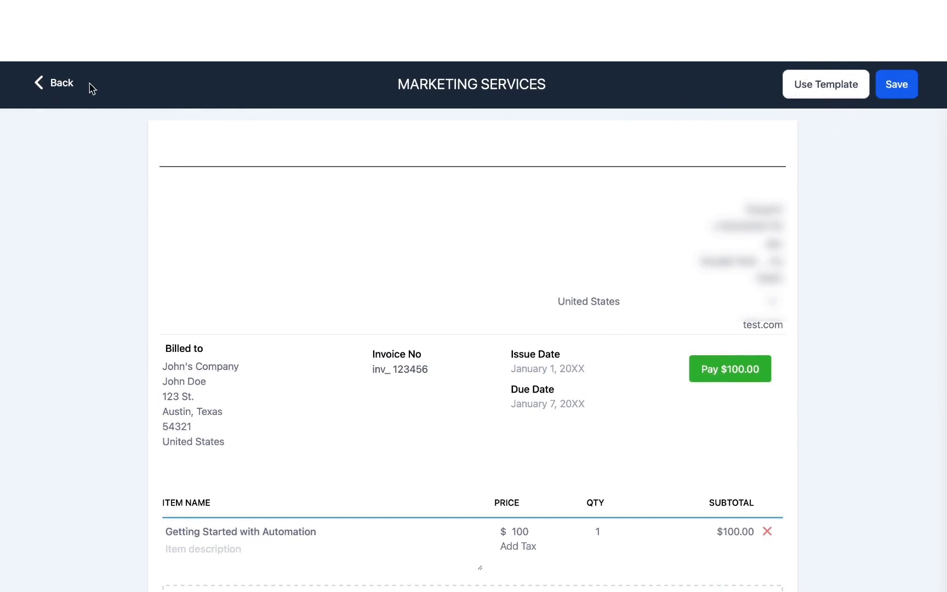
pyautogui.click(59, 83)
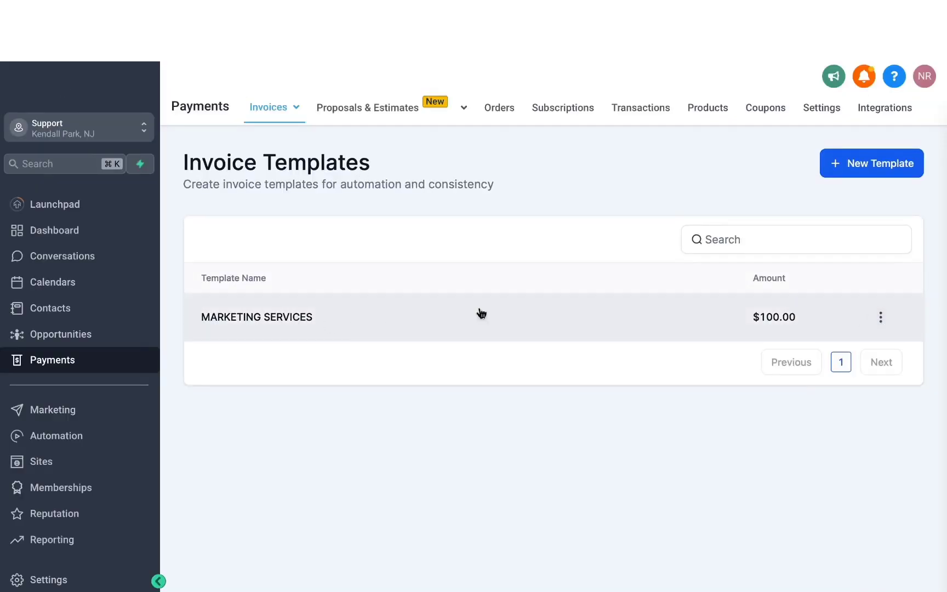
# Step: Start an invoice from the template and bill it to the client found by searching MAVIX
pyautogui.click(881, 318)
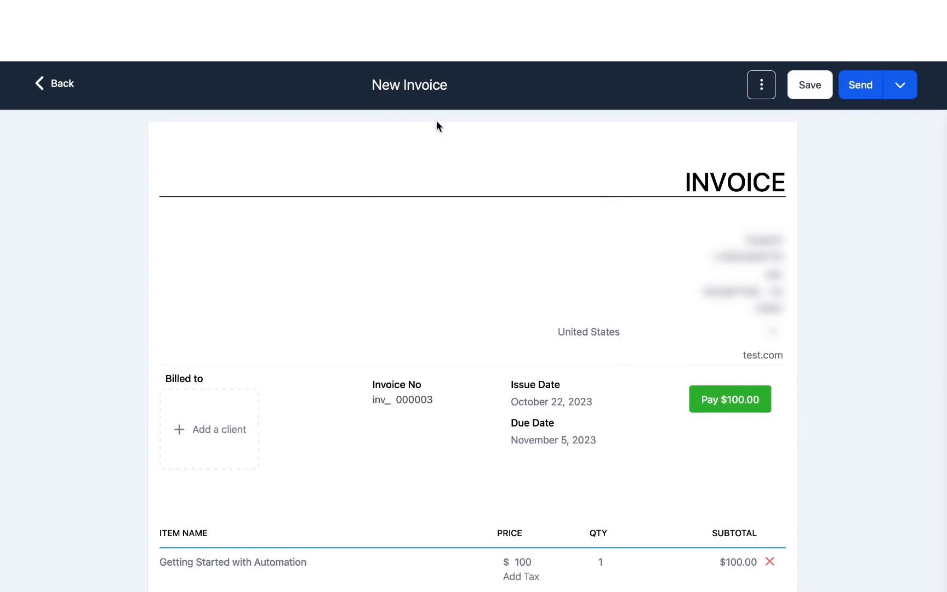
pyautogui.scroll(-2, 398, 240)
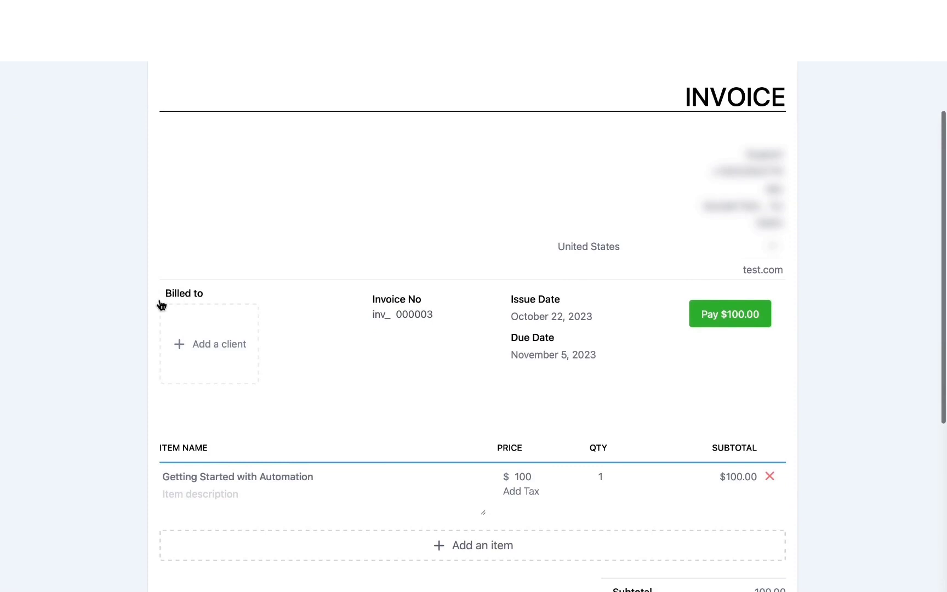
pyautogui.click(207, 355)
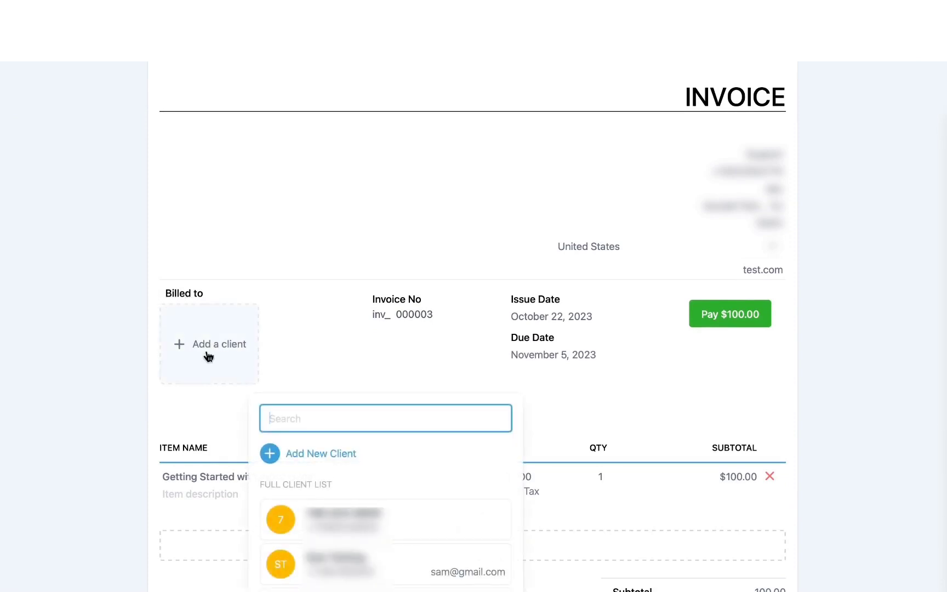
pyautogui.write('MAVIX')
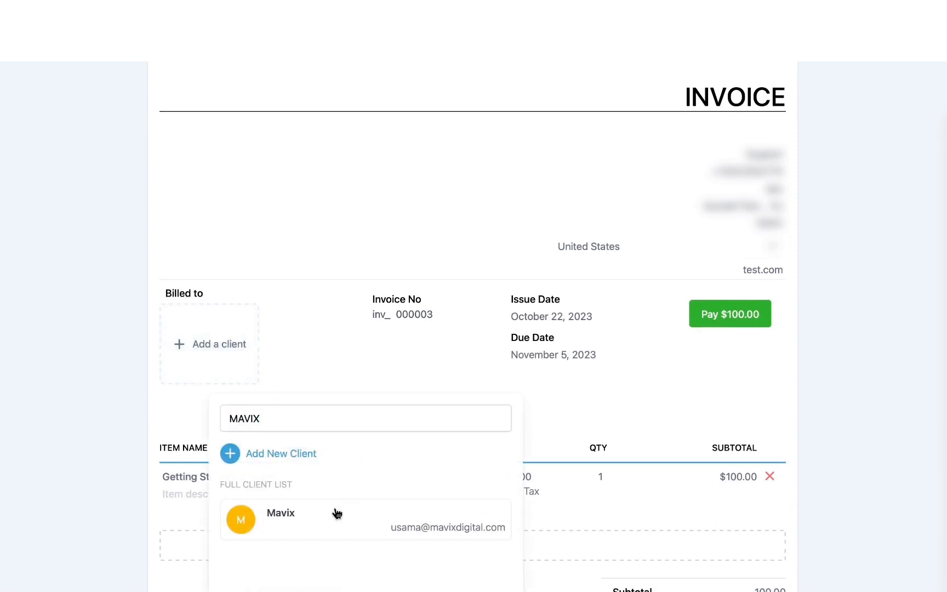
pyautogui.click(337, 513)
pyautogui.scroll(-3, 259, 368)
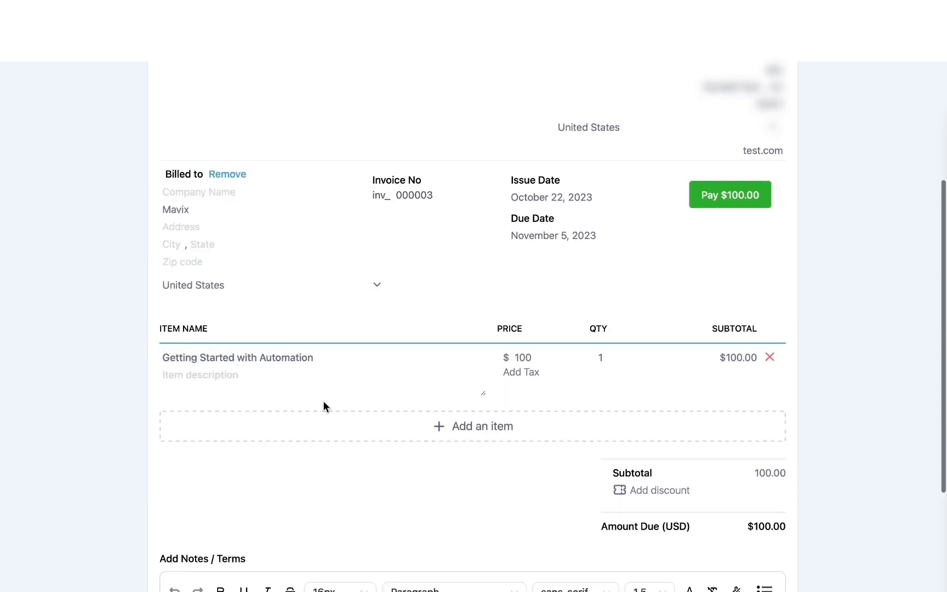
# Step: Cancel an extra line item and retitle the invoice 'MAVIX-INVOICE'
pyautogui.click(355, 430)
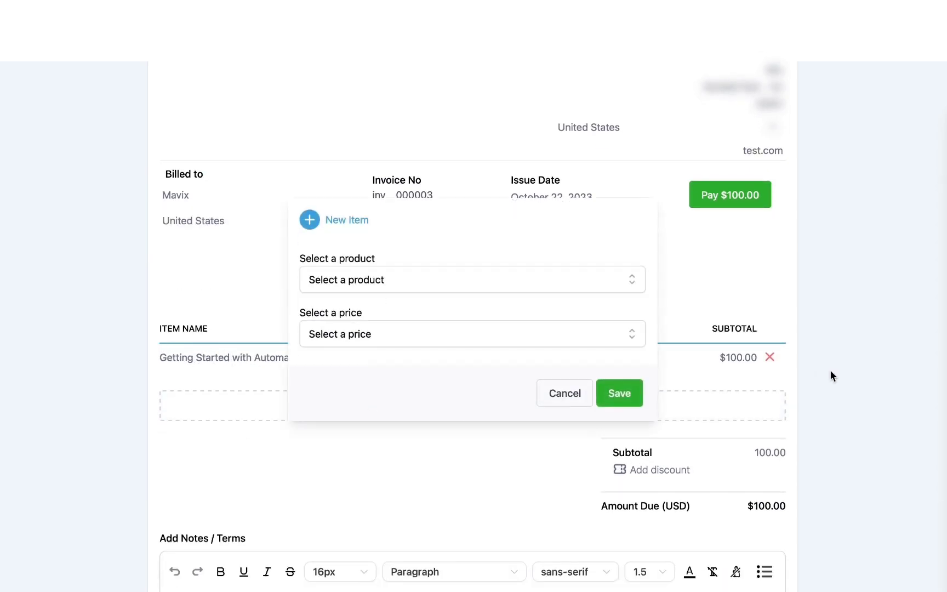
pyautogui.click(844, 365)
pyautogui.scroll(4, 591, 256)
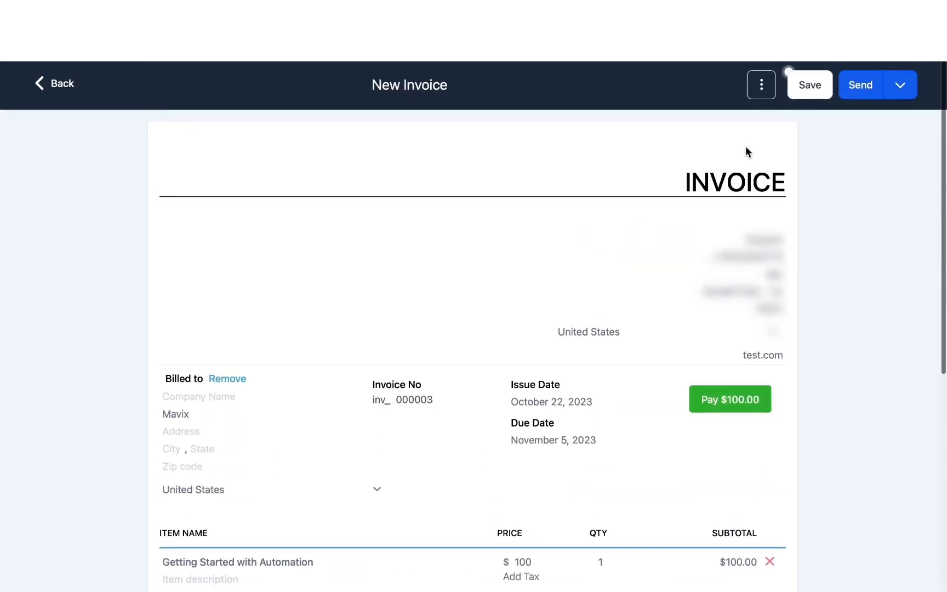
pyautogui.click(424, 80)
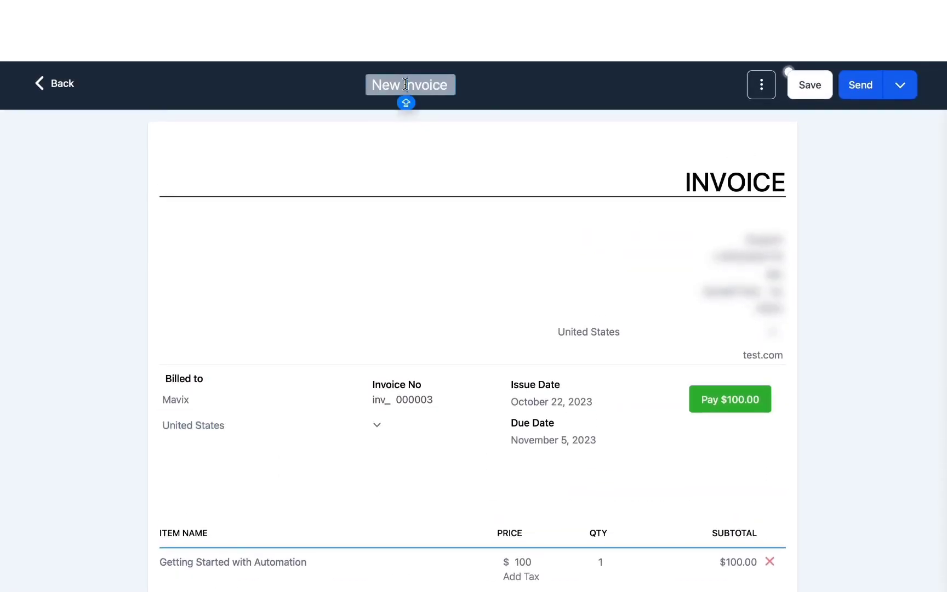
pyautogui.write('MAVIX')
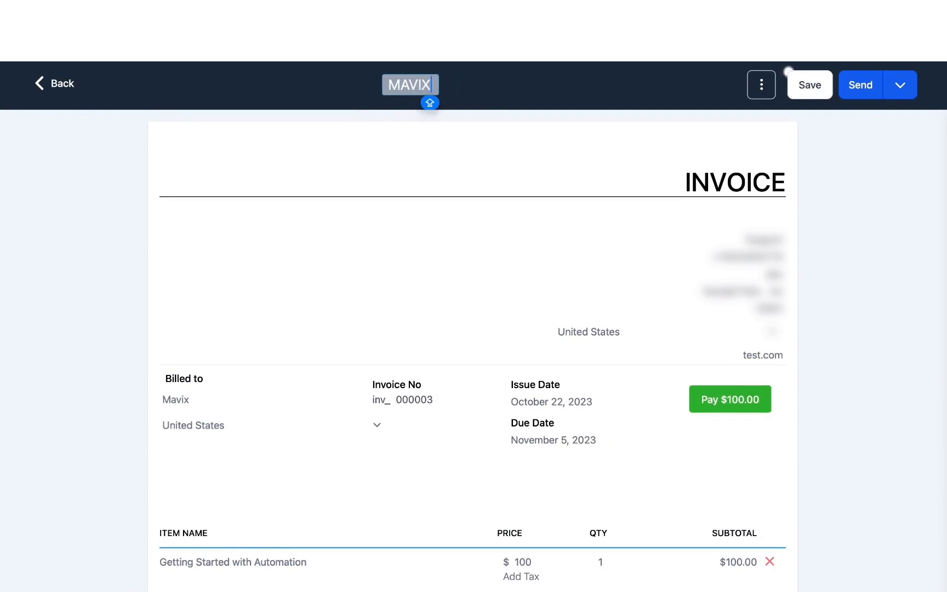
pyautogui.write('-INVOICE')
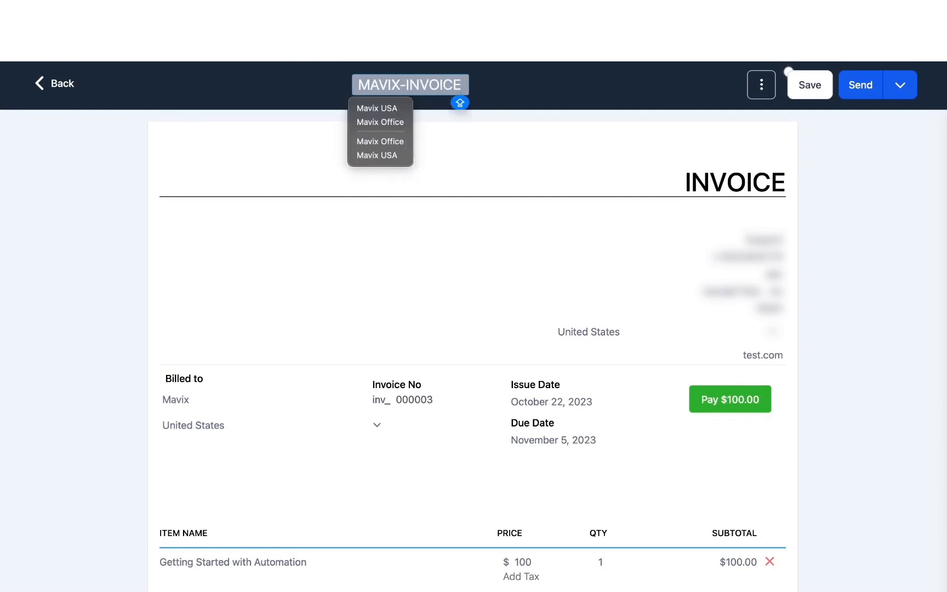
pyautogui.press('Return')
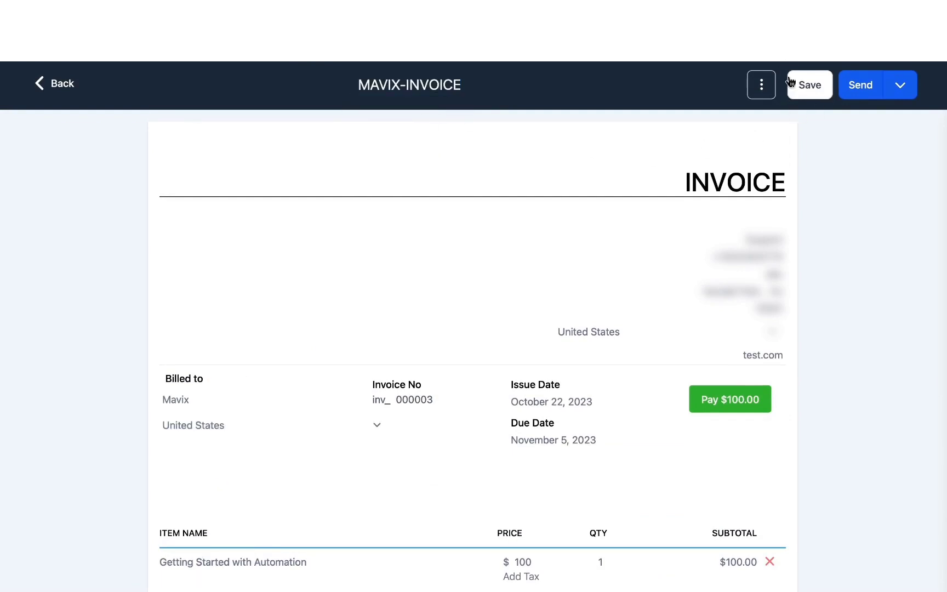
# Step: Send MAVIX-INVOICE with the payment mode left on Live
pyautogui.click(864, 92)
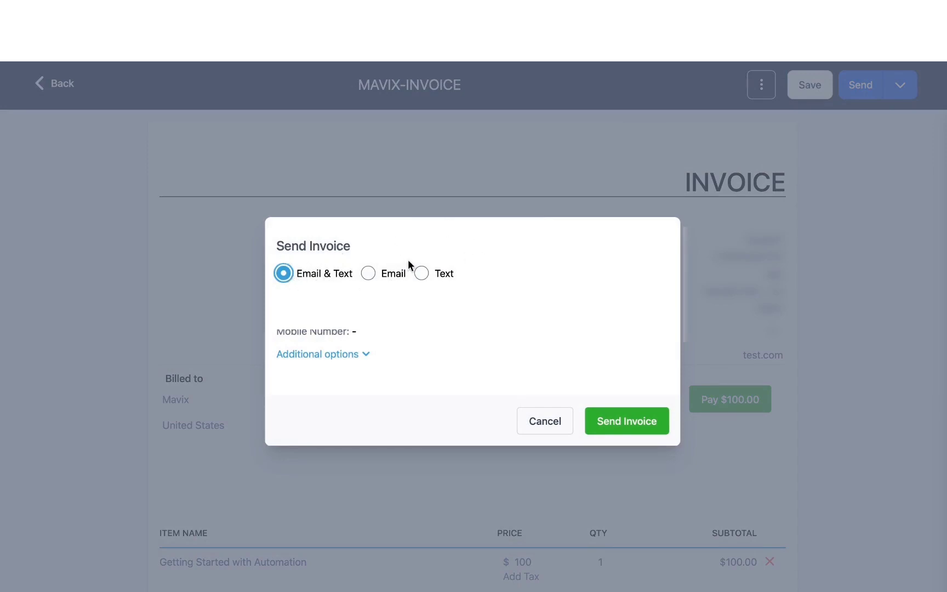
pyautogui.click(367, 355)
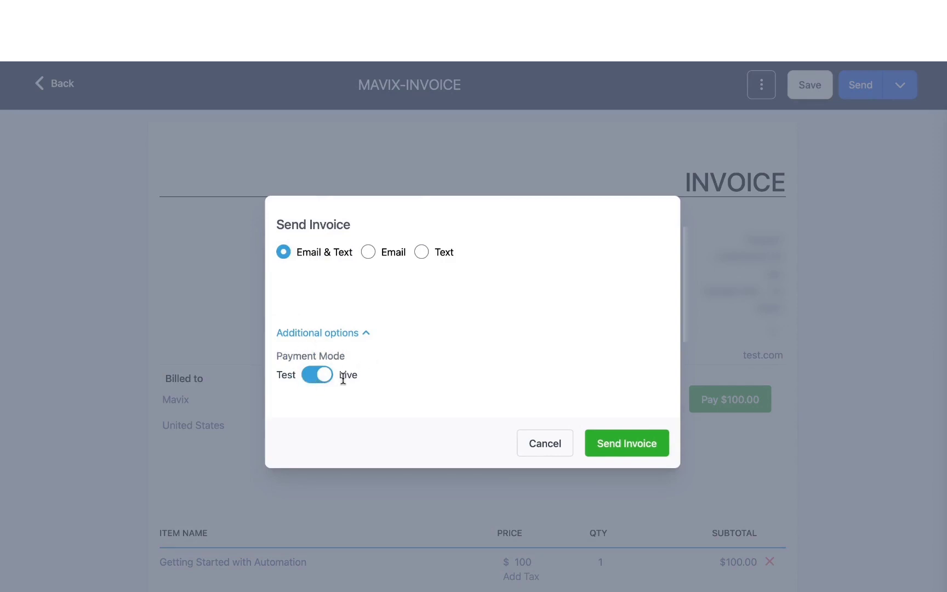
pyautogui.click(313, 379)
pyautogui.click(327, 379)
pyautogui.click(627, 452)
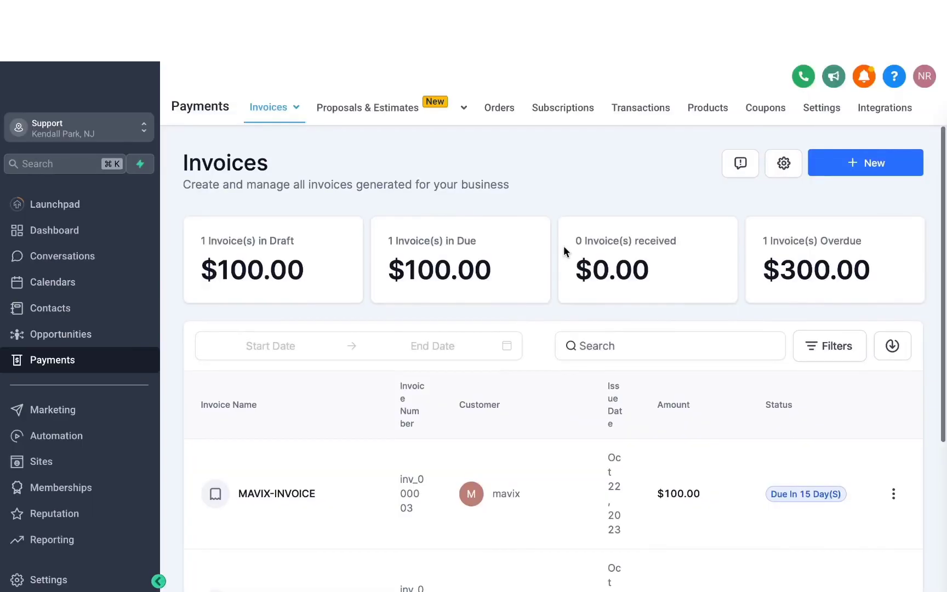
pyautogui.scroll(-3, 389, 339)
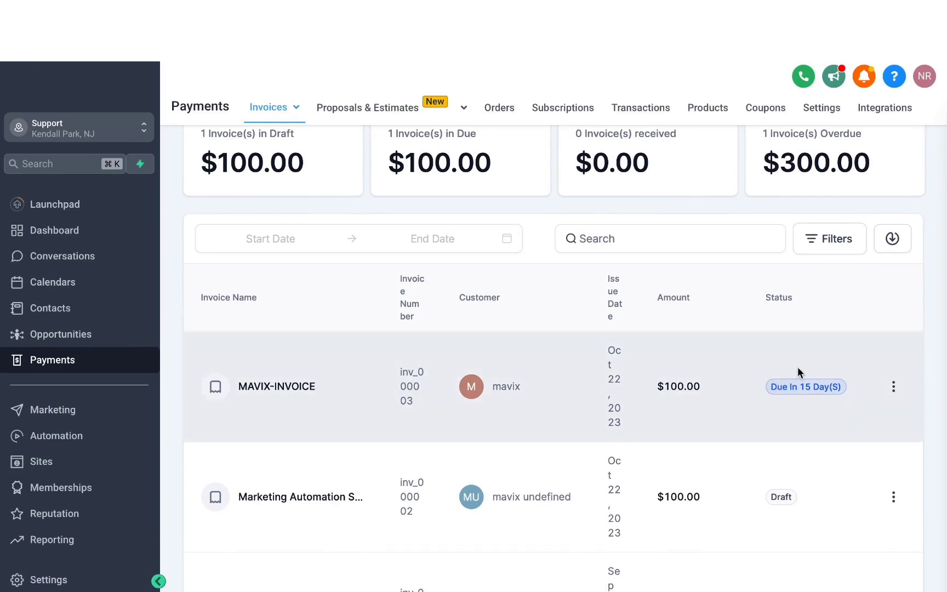
# Step: Open a blank New Template editor from the Proposals & Estimates Templates list
pyautogui.scroll(3, 461, 163)
pyautogui.moveTo(366, 108)
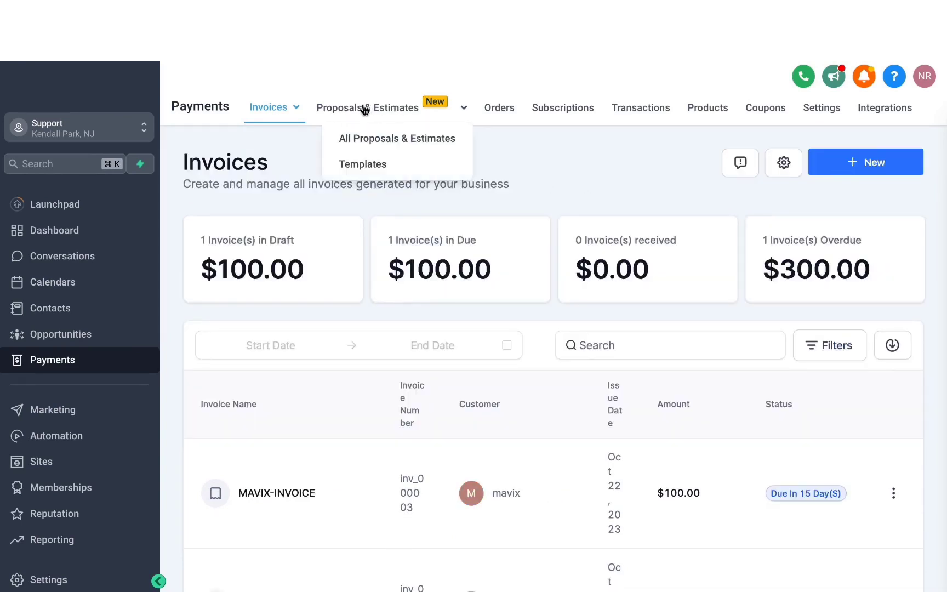
pyautogui.click(363, 165)
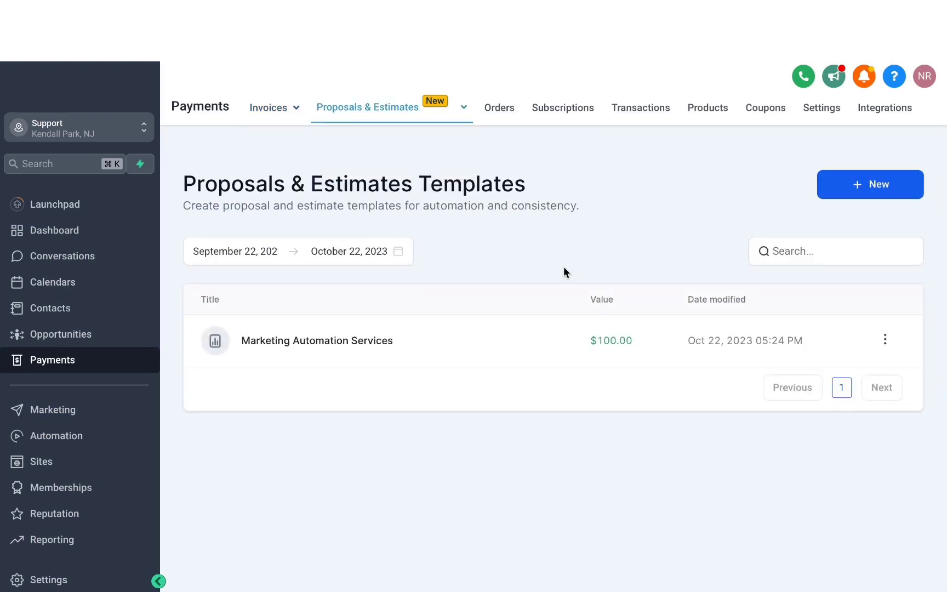
pyautogui.click(843, 195)
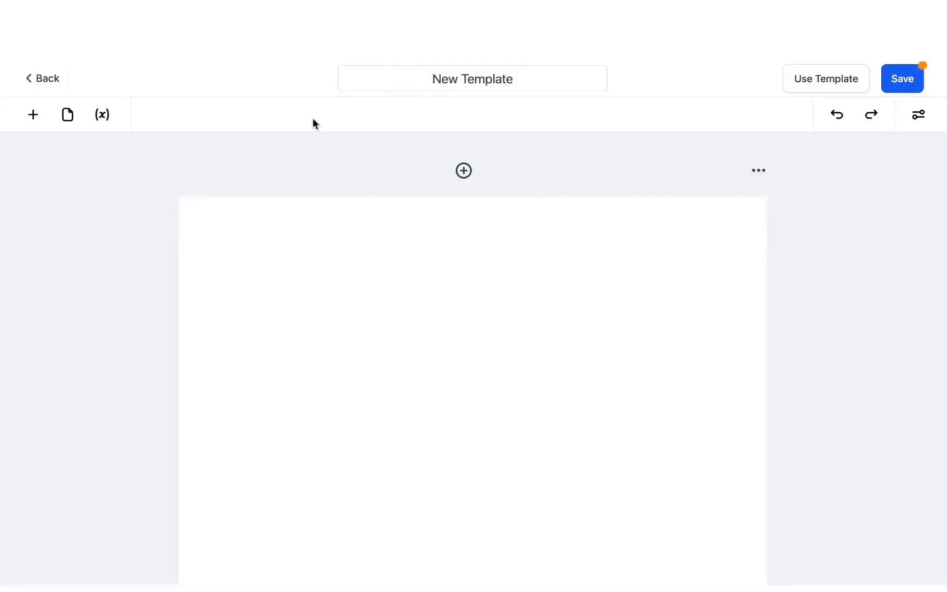
# Step: Add an image block at the top of the page showing the GQ logo from the media library
pyautogui.click(37, 116)
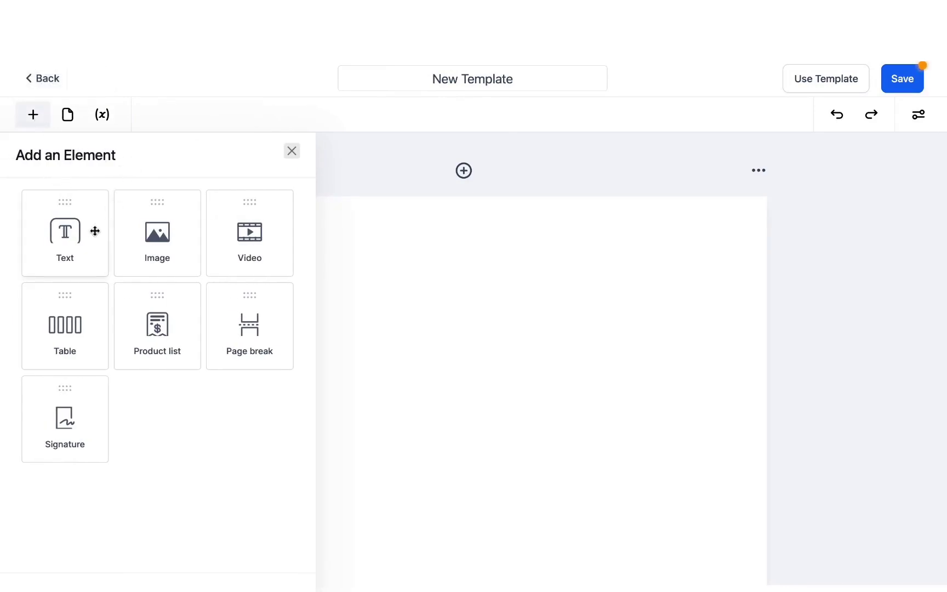
pyautogui.moveTo(187, 237); pyautogui.dragTo(478, 244)
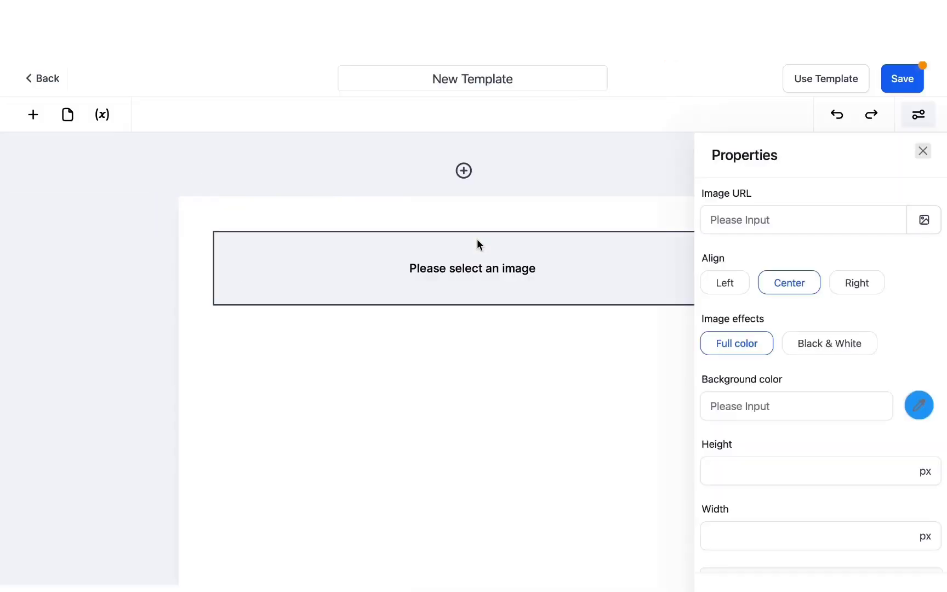
pyautogui.click(924, 221)
pyautogui.click(89, 298)
pyautogui.click(89, 298)
pyautogui.click(922, 151)
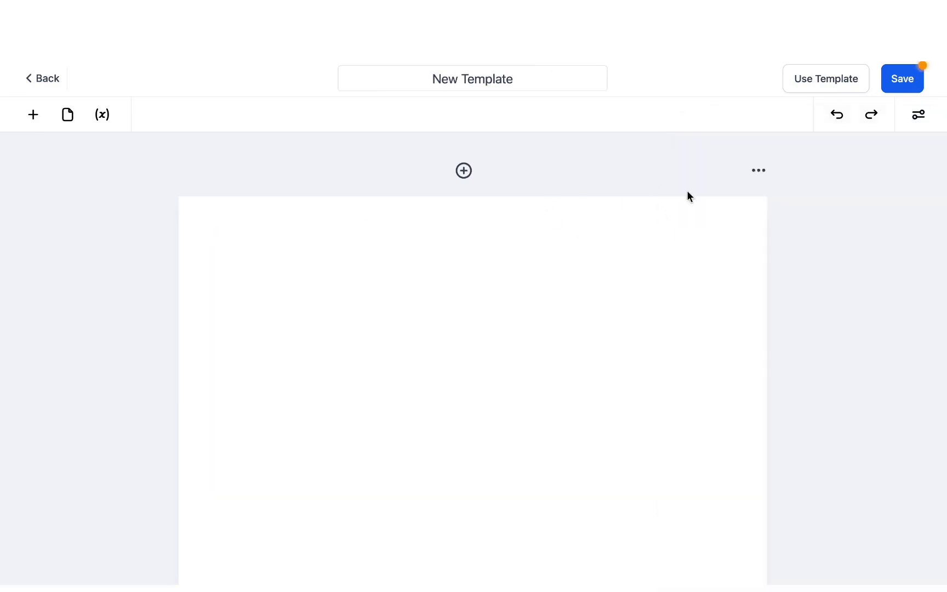
# Step: Set the page background to dark grey #333333 in Page properties
pyautogui.click(762, 173)
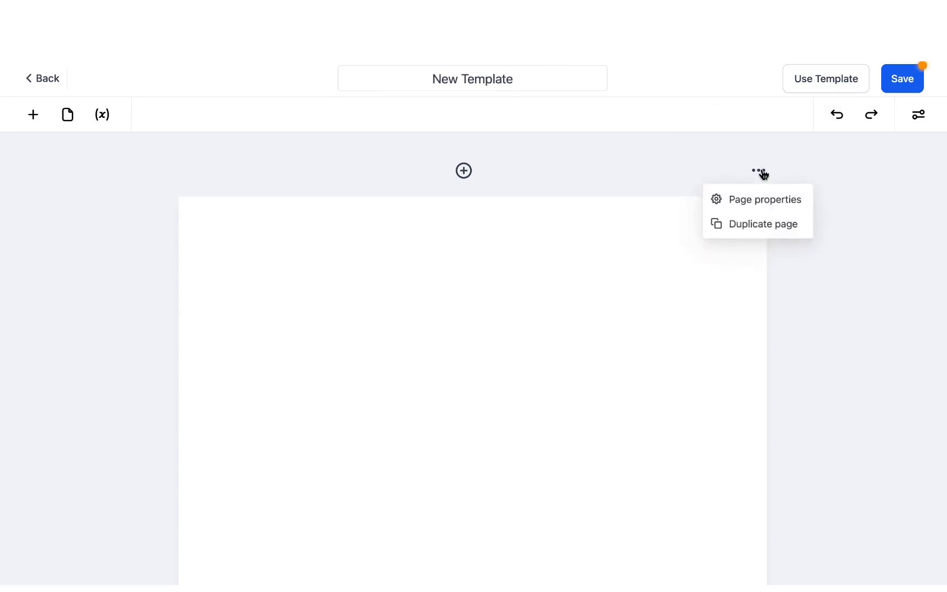
pyautogui.click(746, 201)
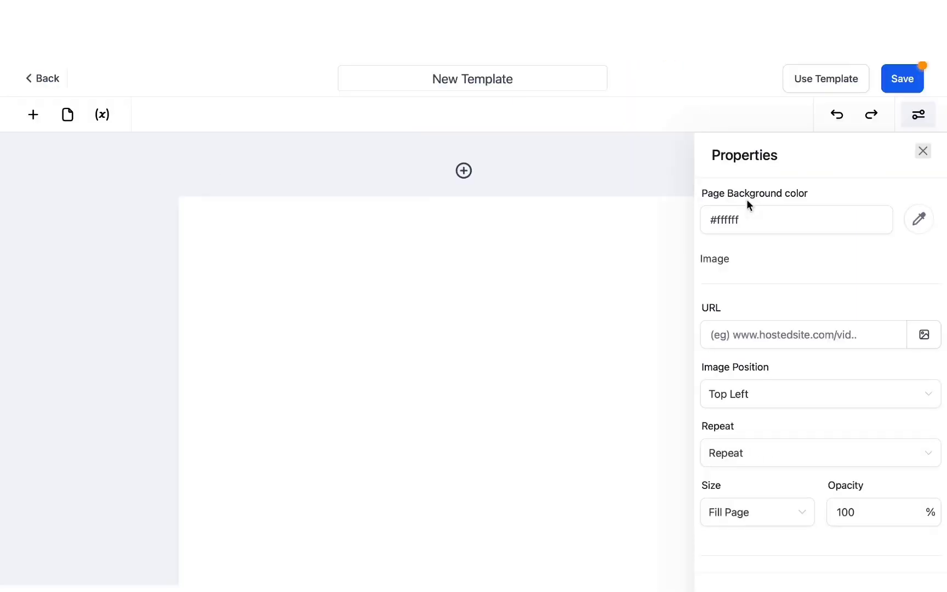
pyautogui.click(923, 229)
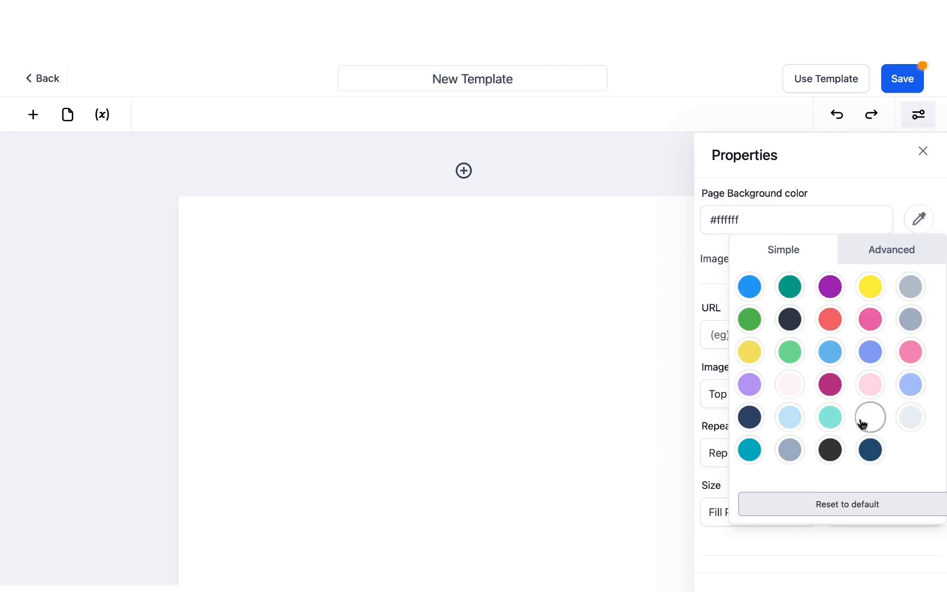
pyautogui.click(795, 448)
pyautogui.click(832, 454)
pyautogui.click(897, 171)
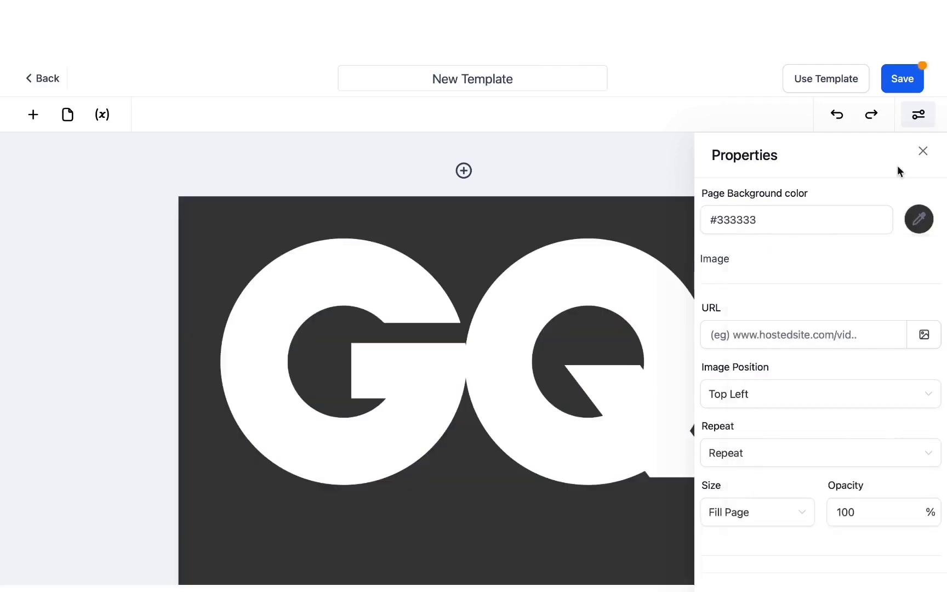
pyautogui.click(170, 179)
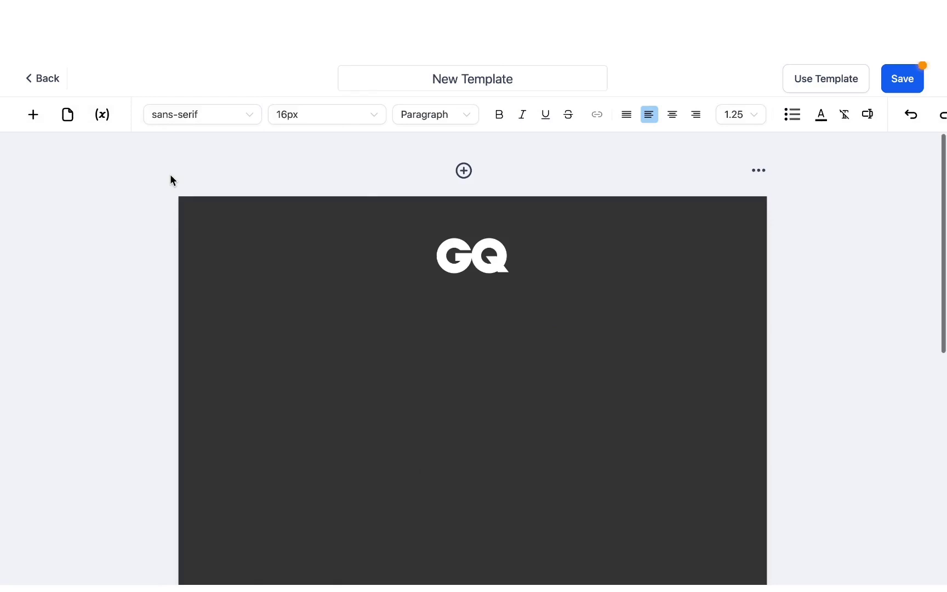
# Step: Add a product list table with a white (#ffffff) background
pyautogui.click(33, 114)
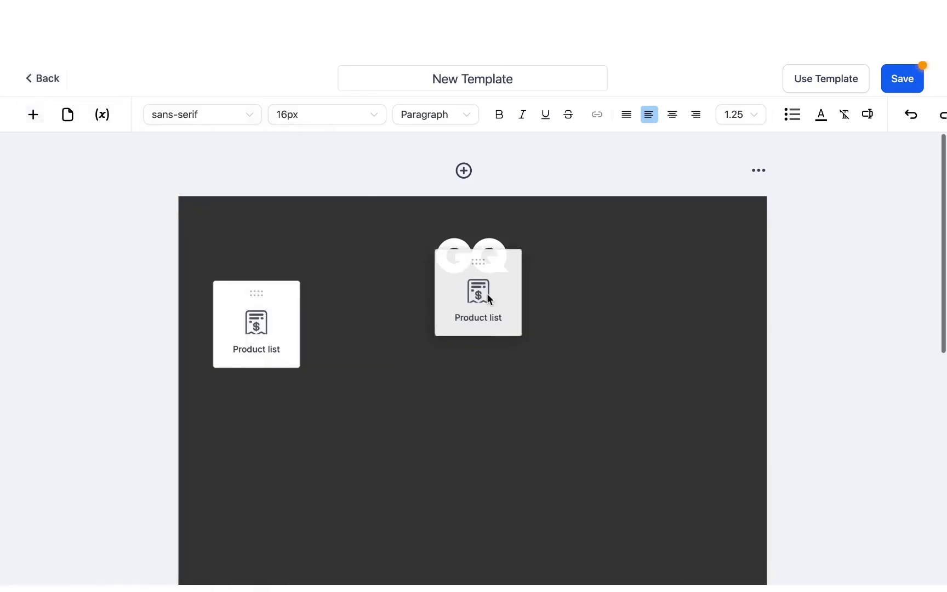
pyautogui.moveTo(487, 298); pyautogui.dragTo(486, 299)
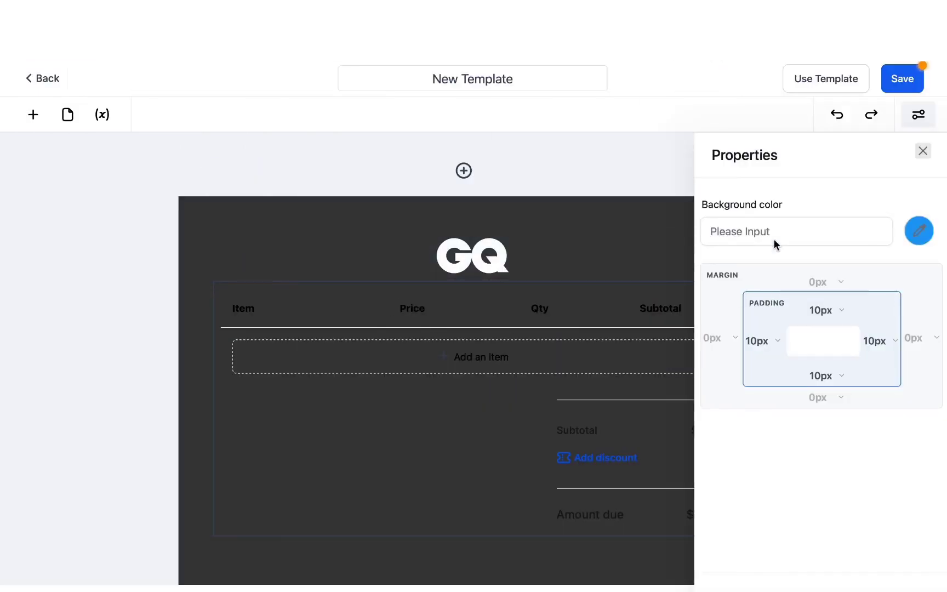
pyautogui.click(919, 230)
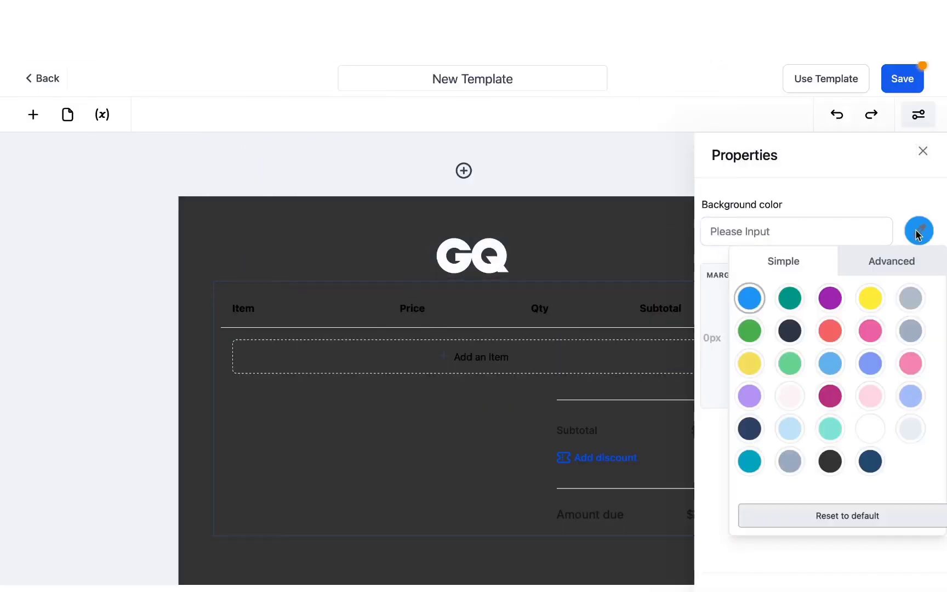
pyautogui.click(871, 438)
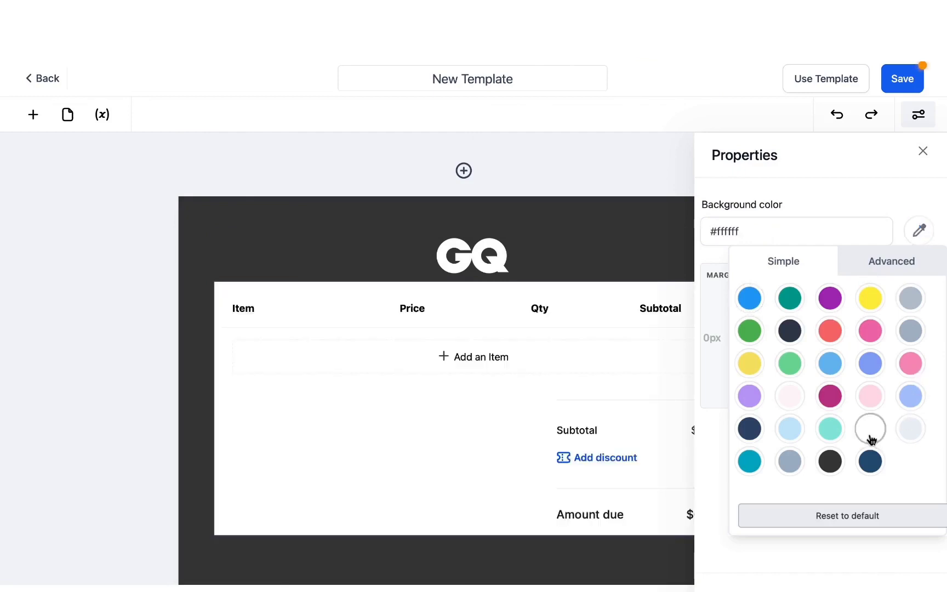
pyautogui.click(922, 152)
# Step: Add Getting Started with Automation ($100) as a line item in the table
pyautogui.scroll(-3, 573, 301)
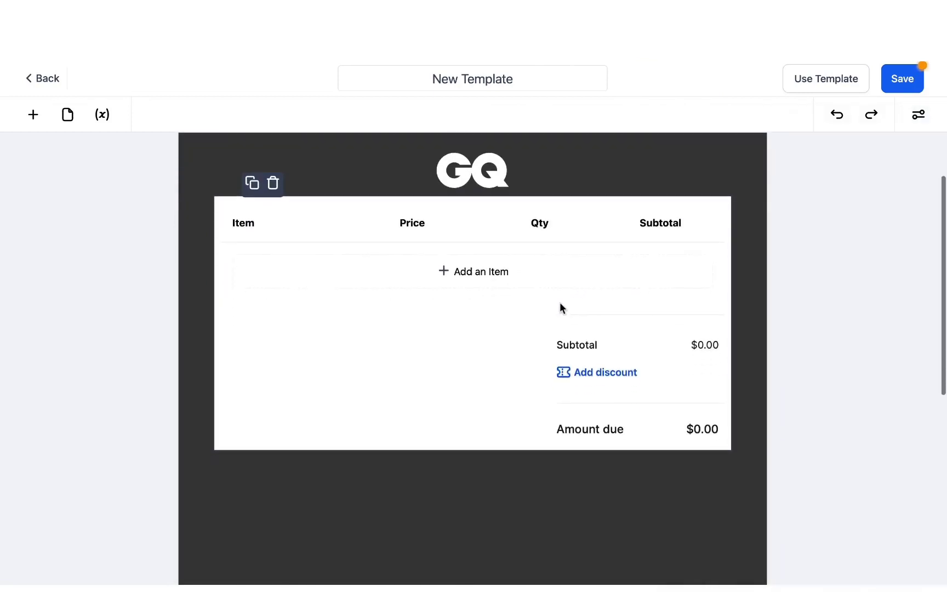
pyautogui.click(480, 273)
pyautogui.click(377, 348)
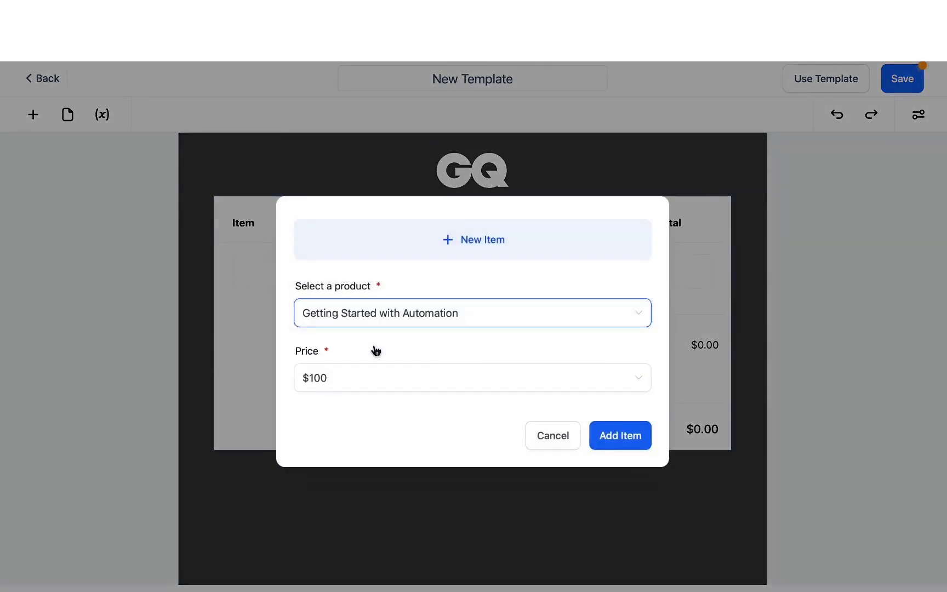
pyautogui.click(638, 434)
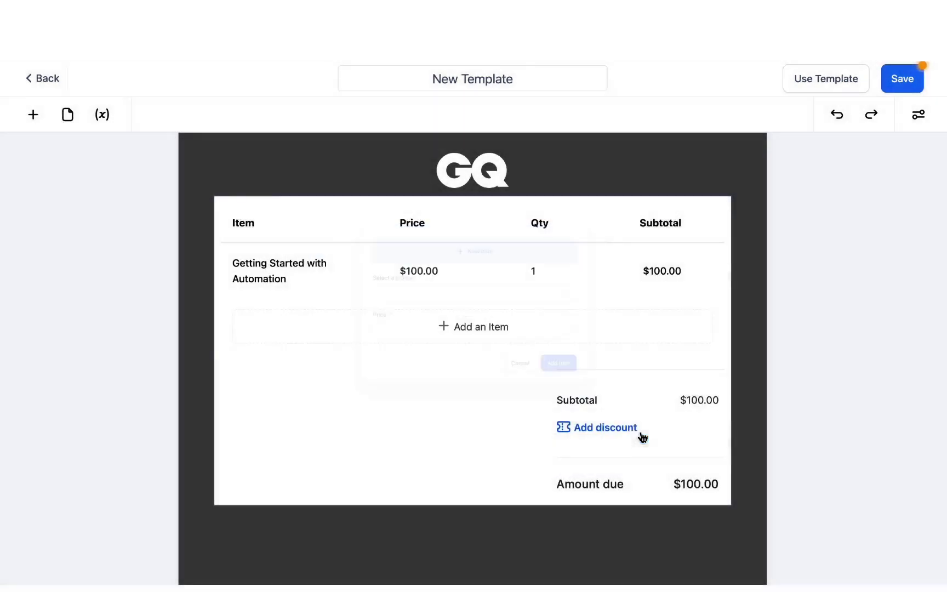
# Step: Rename the template title to MARKETING AUTOMATION TEMPLATE
pyautogui.scroll(-2, 508, 306)
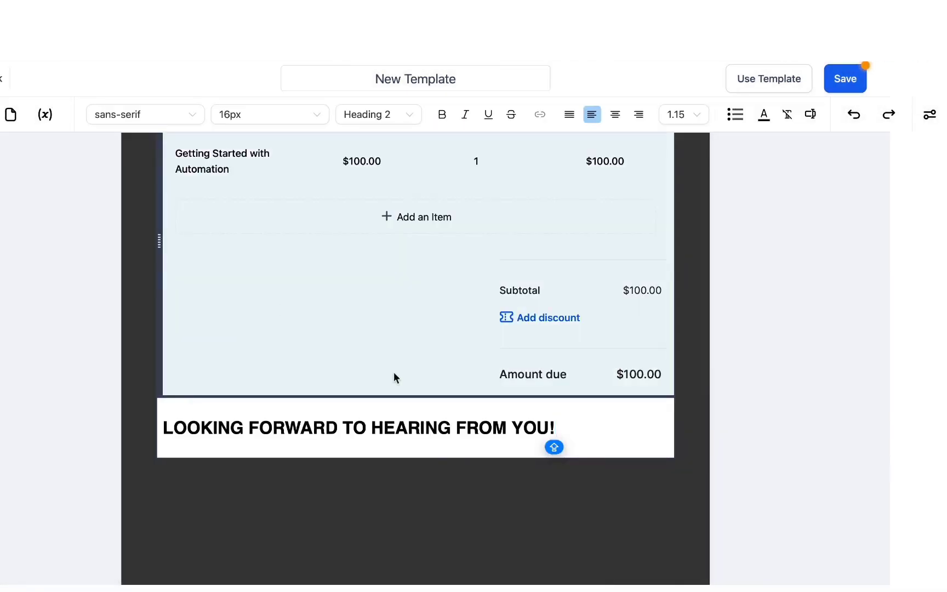
pyautogui.moveTo(263, 403)
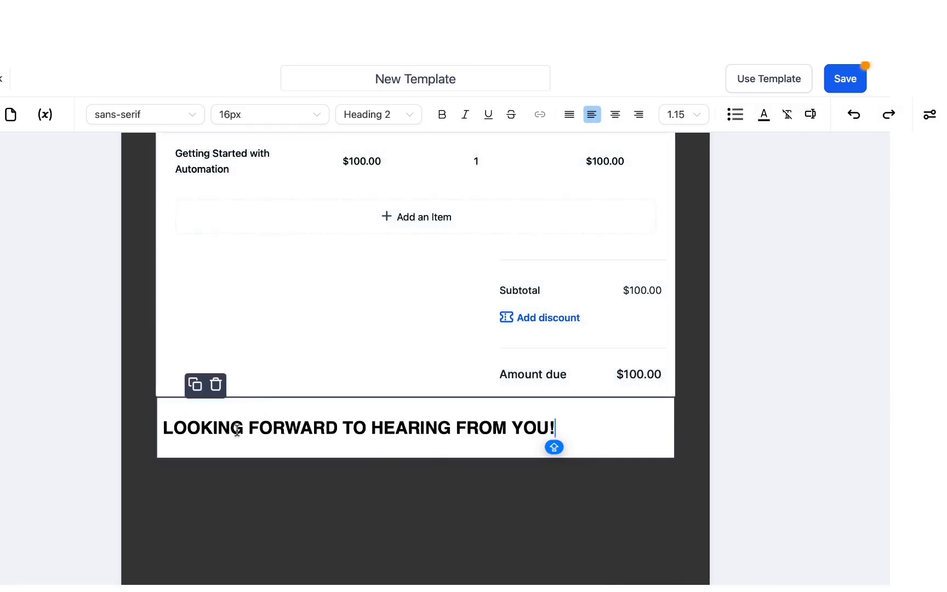
pyautogui.scroll(4, 504, 225)
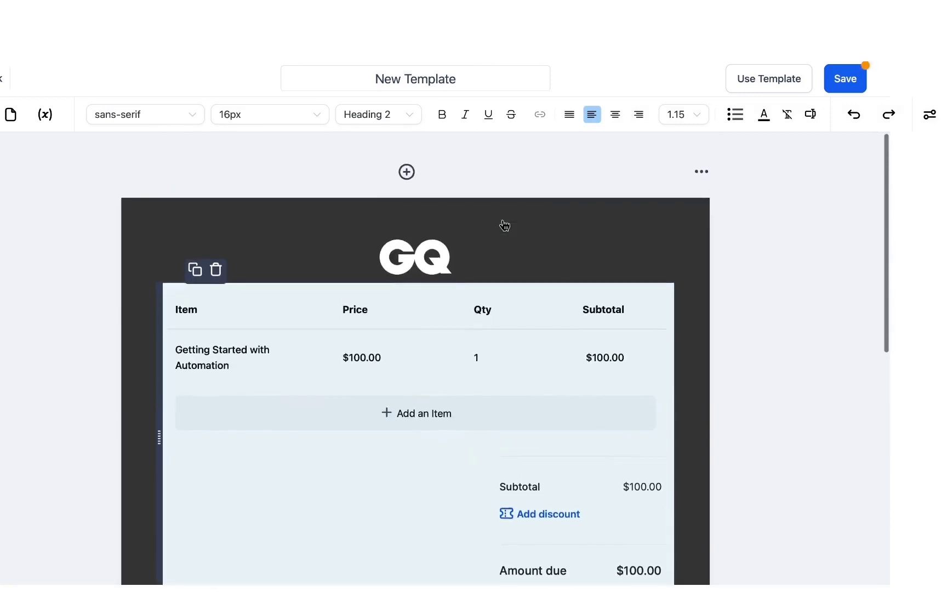
pyautogui.tripleClick(477, 78)
pyautogui.press('BackSpace')
pyautogui.write('MARKETING AUTOMATION ')
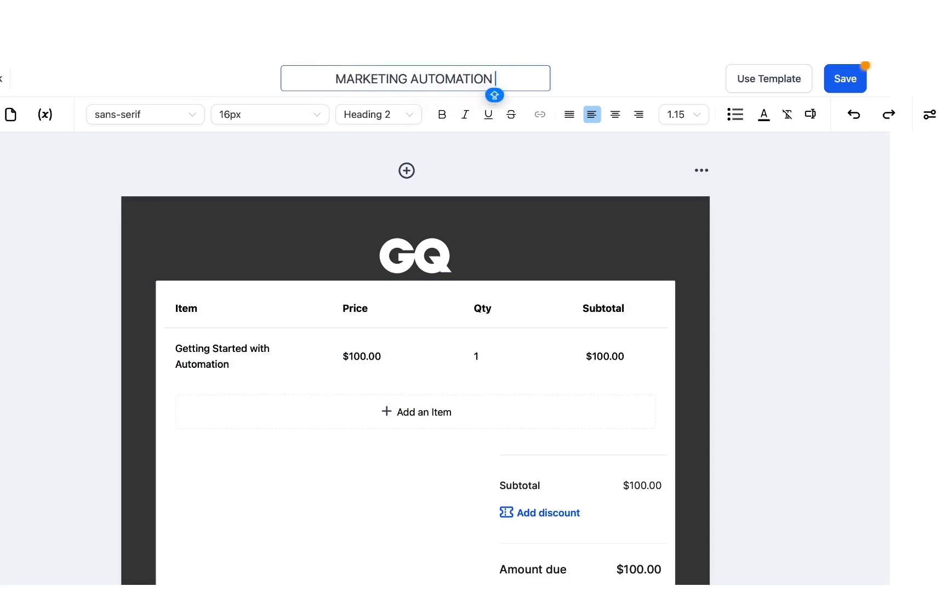
pyautogui.write('TEMPLATE')
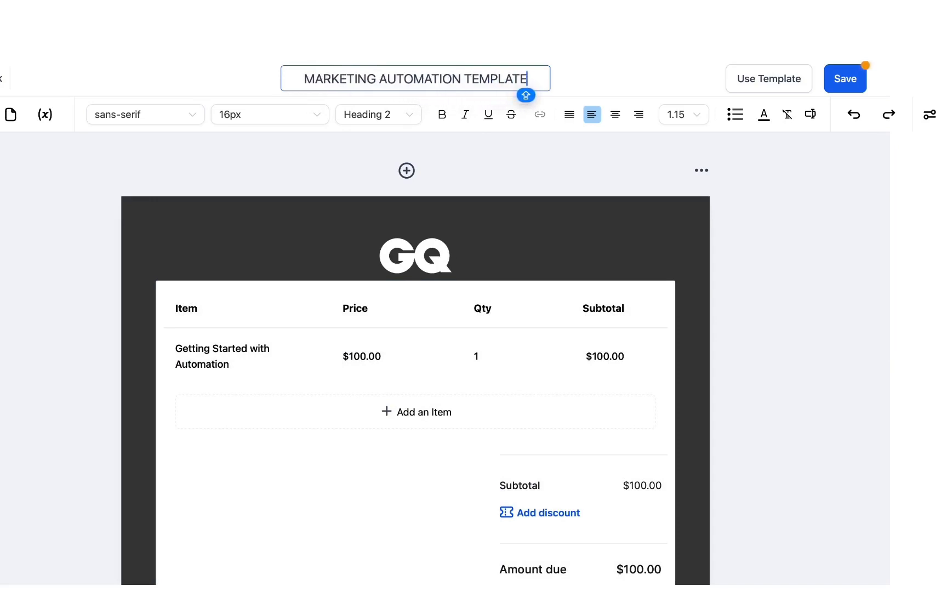
# Step: Save MARKETING AUTOMATION TEMPLATE and go to All Proposals & Estimates
pyautogui.click(848, 79)
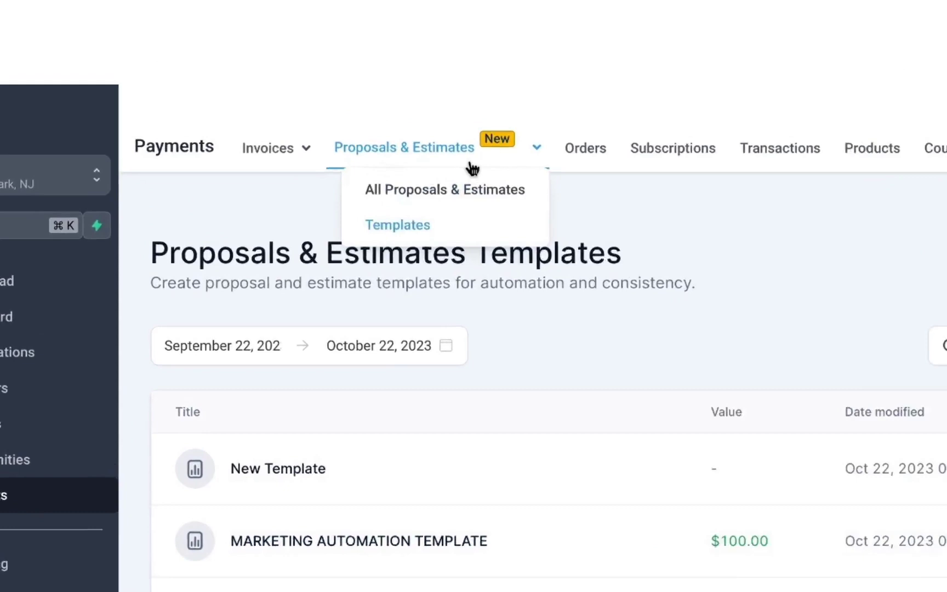
pyautogui.click(378, 108)
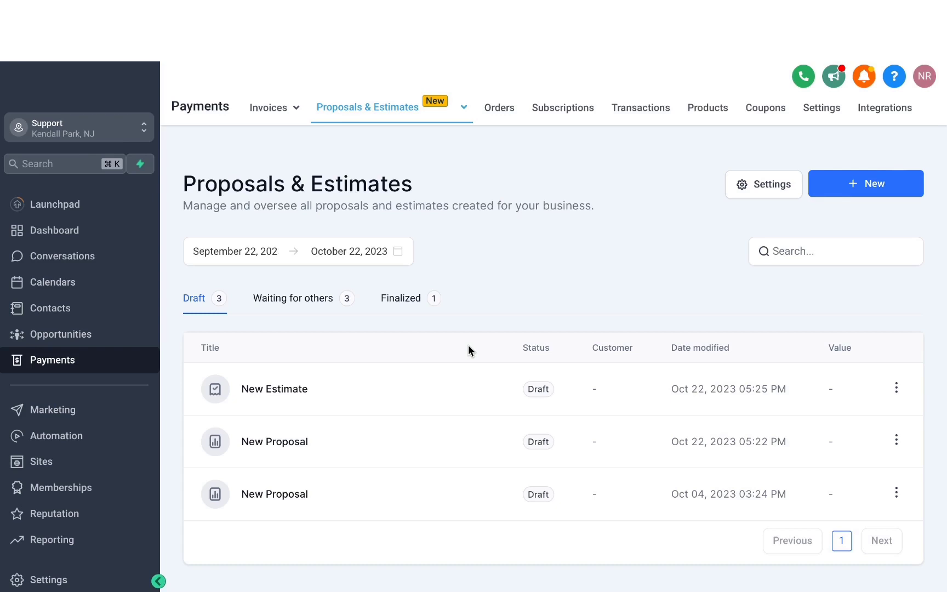
# Step: Choose Pulse Marketing for the document received and document signed emails, then save
pyautogui.click(765, 189)
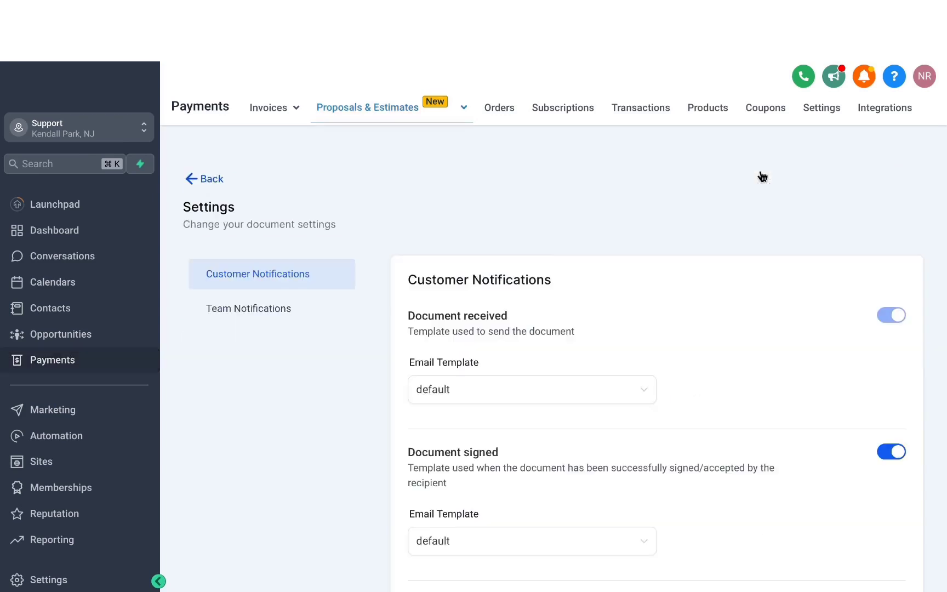
pyautogui.scroll(-1, 581, 241)
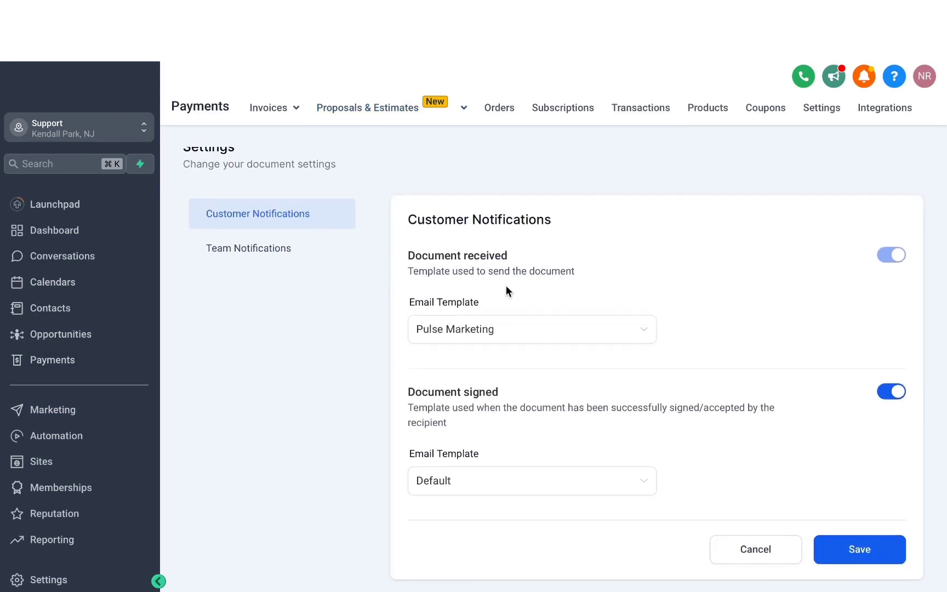
pyautogui.click(448, 331)
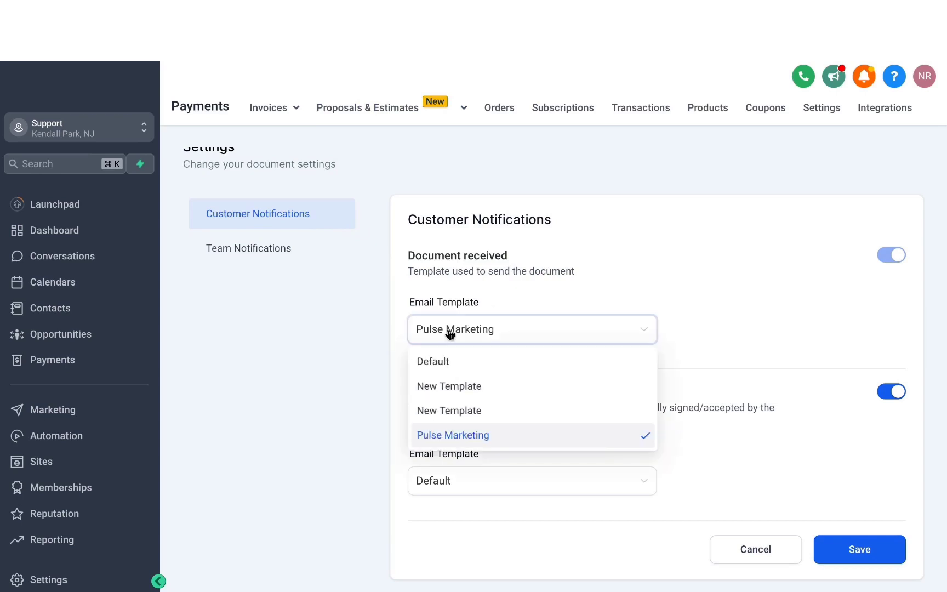
pyautogui.click(477, 436)
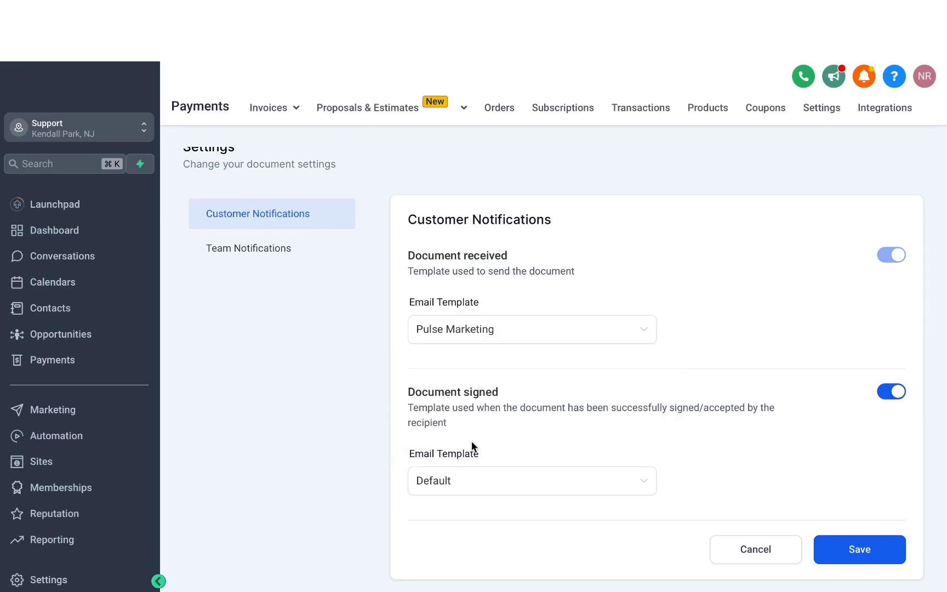
pyautogui.click(454, 476)
pyautogui.click(476, 447)
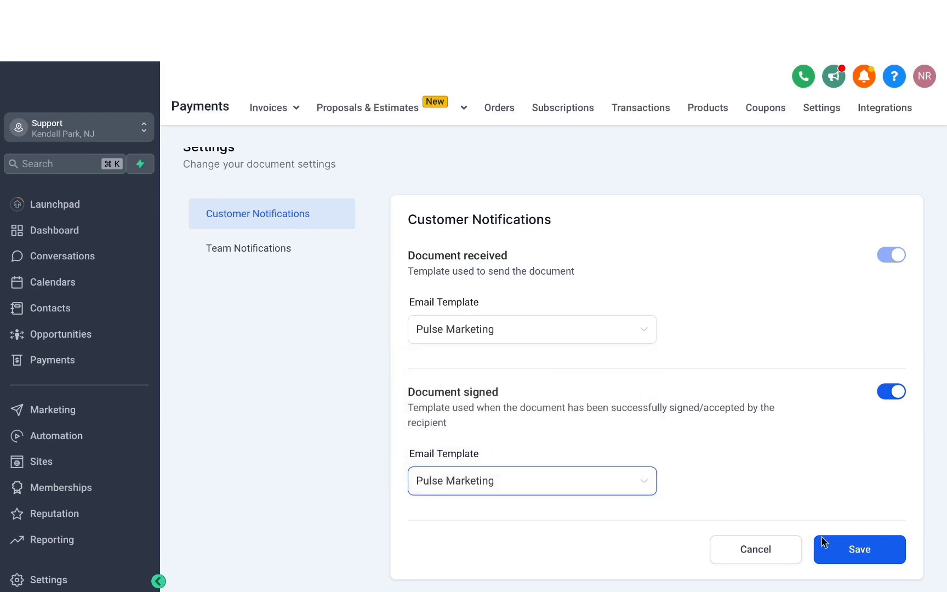
pyautogui.click(853, 560)
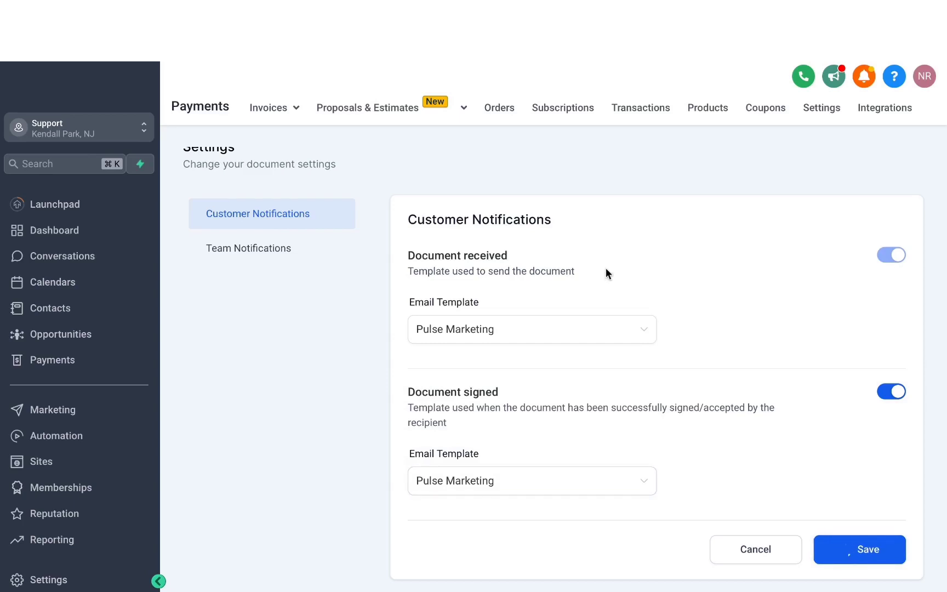
pyautogui.click(267, 249)
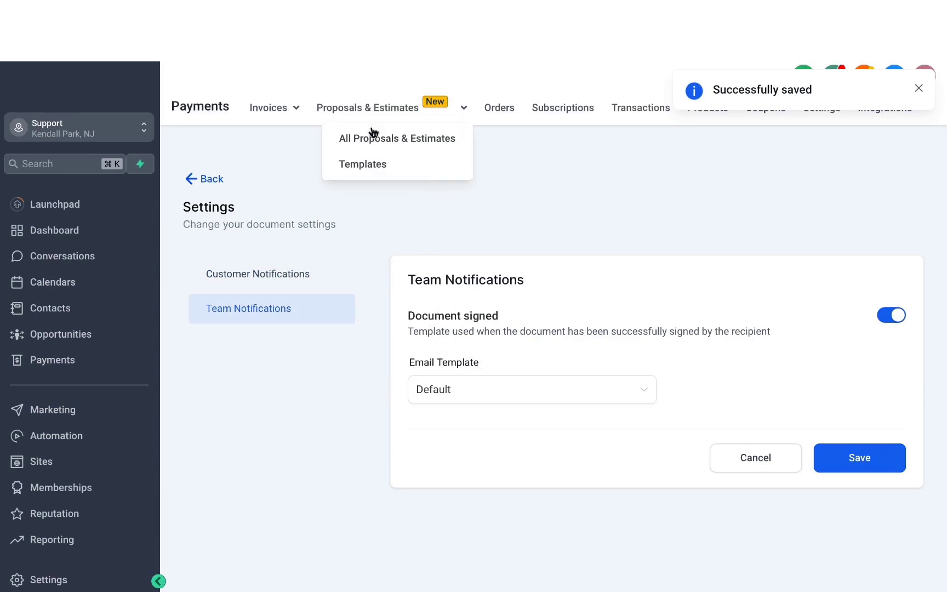
# Step: Choose Use Template on MARKETING AUTOMATION TEMPLATE in the Templates list
pyautogui.click(372, 139)
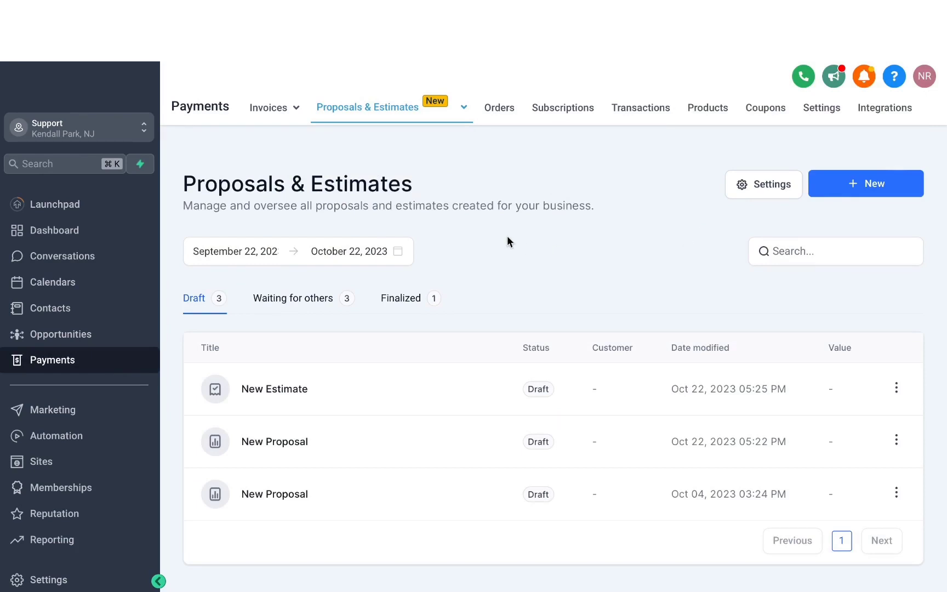
pyautogui.moveTo(374, 118)
pyautogui.click(368, 171)
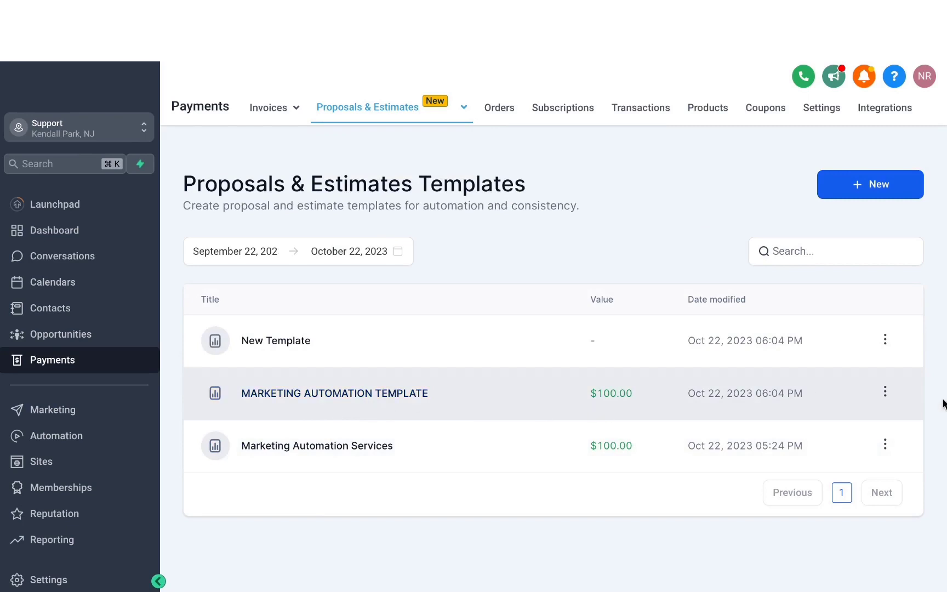
pyautogui.click(885, 392)
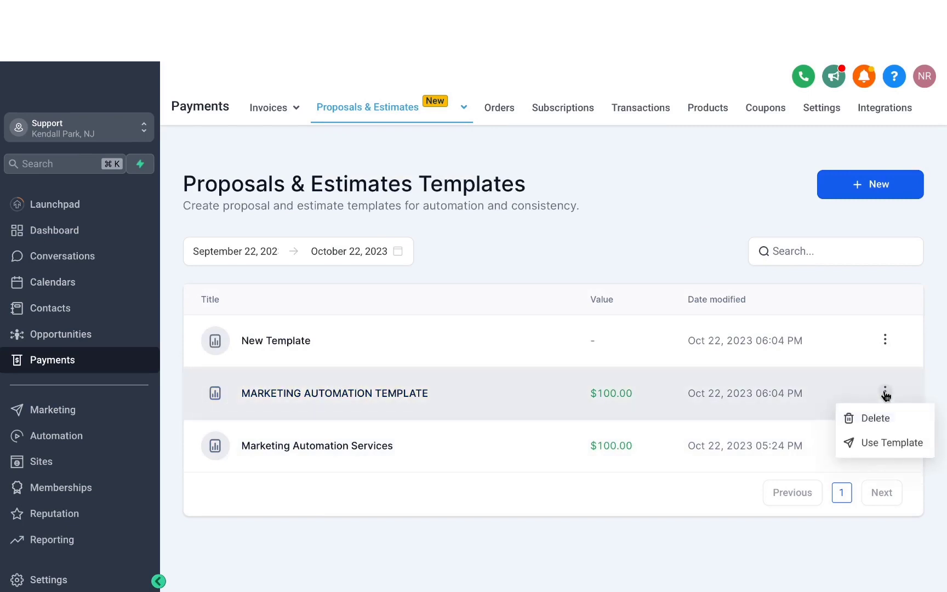
pyautogui.click(883, 451)
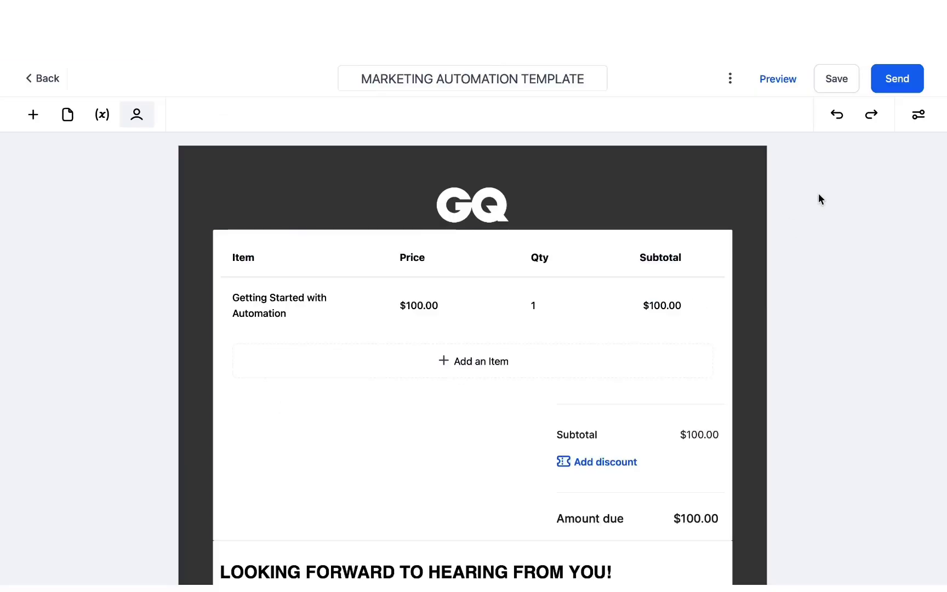
# Step: Leave the editor and browse the Payments Orders, Products and Subscriptions pages
pyautogui.click(47, 78)
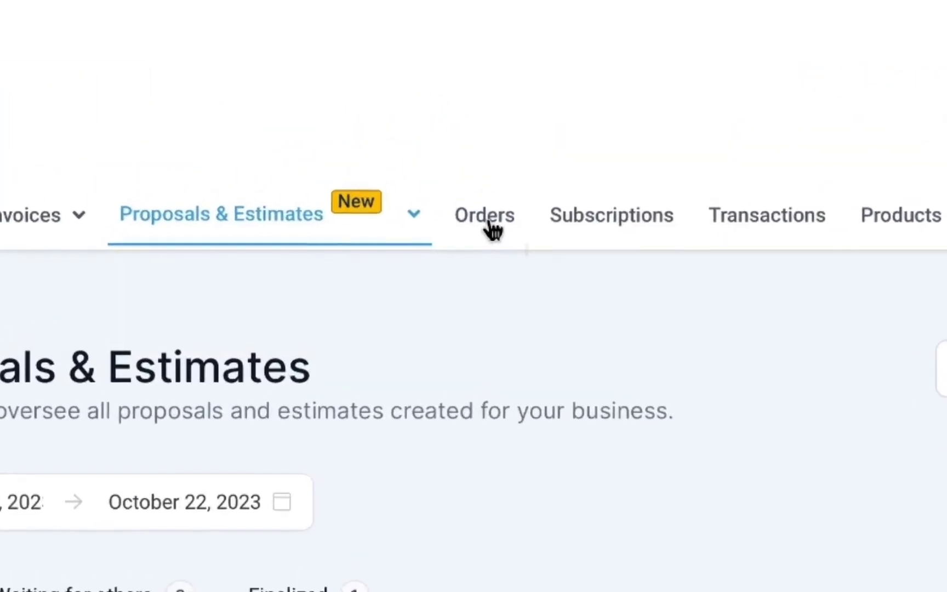
pyautogui.click(499, 163)
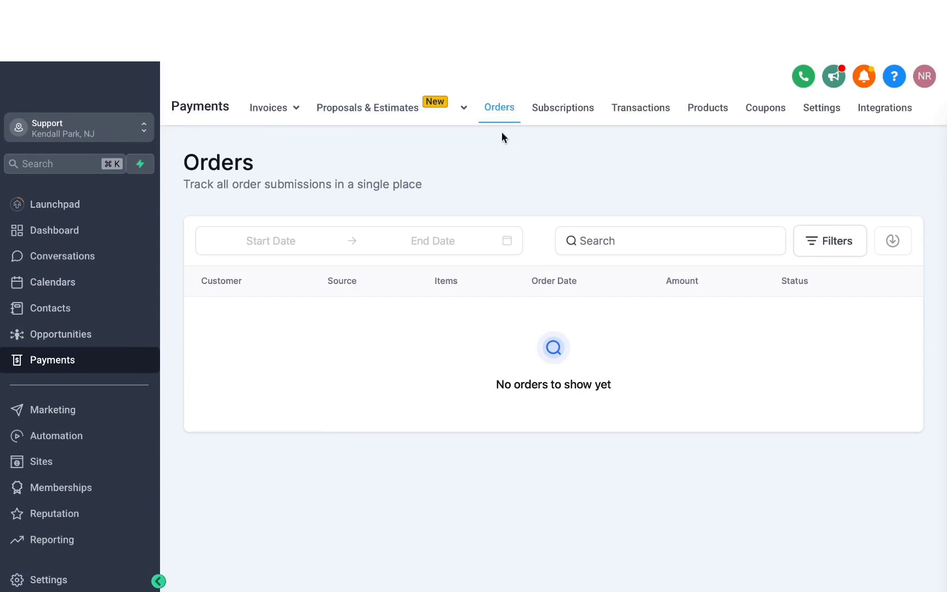
pyautogui.click(717, 107)
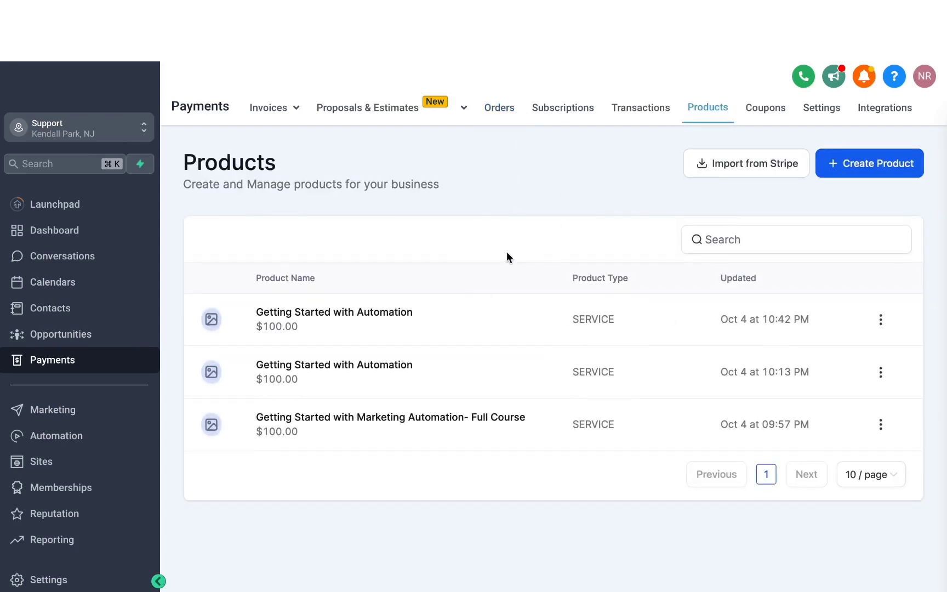
pyautogui.click(499, 110)
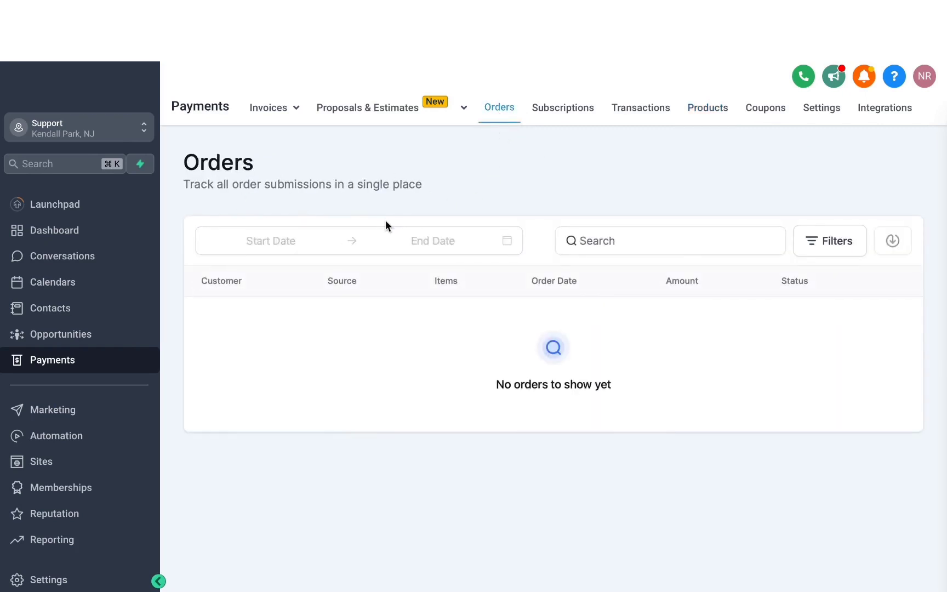
pyautogui.click(559, 107)
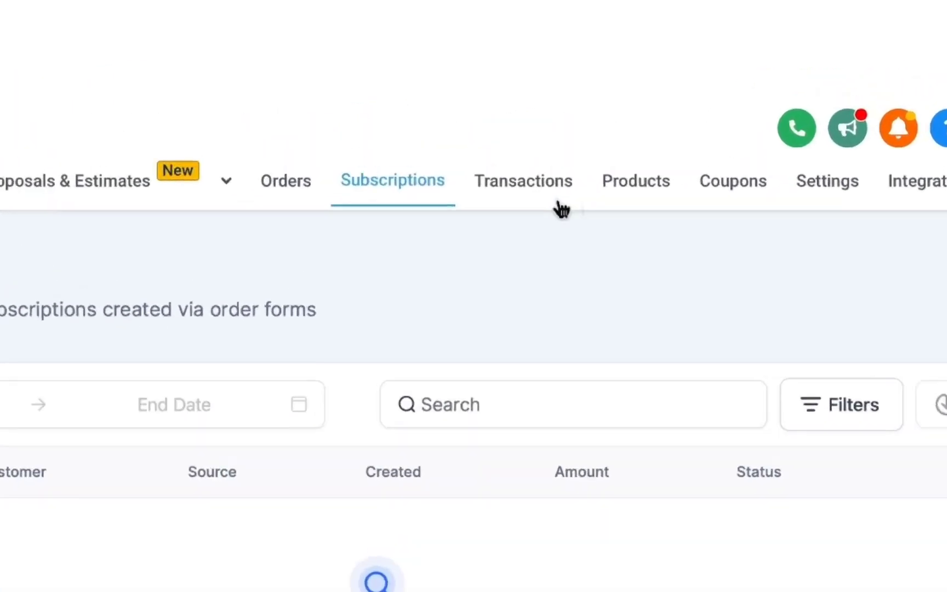
# Step: Review Transactions, then open Coupons showing the EARLY BIRD DISCOUNT (EDB20) coupon
pyautogui.click(645, 111)
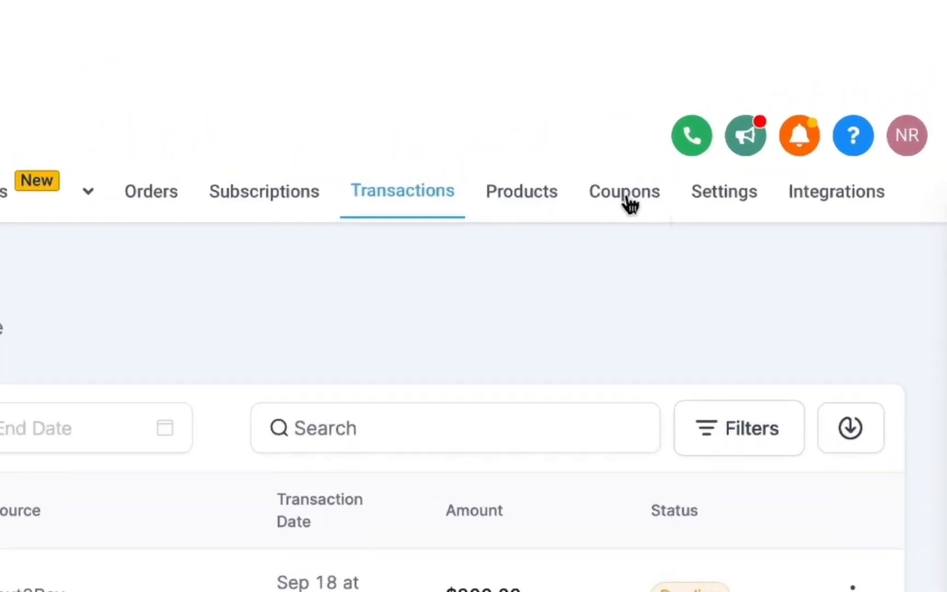
pyautogui.click(766, 110)
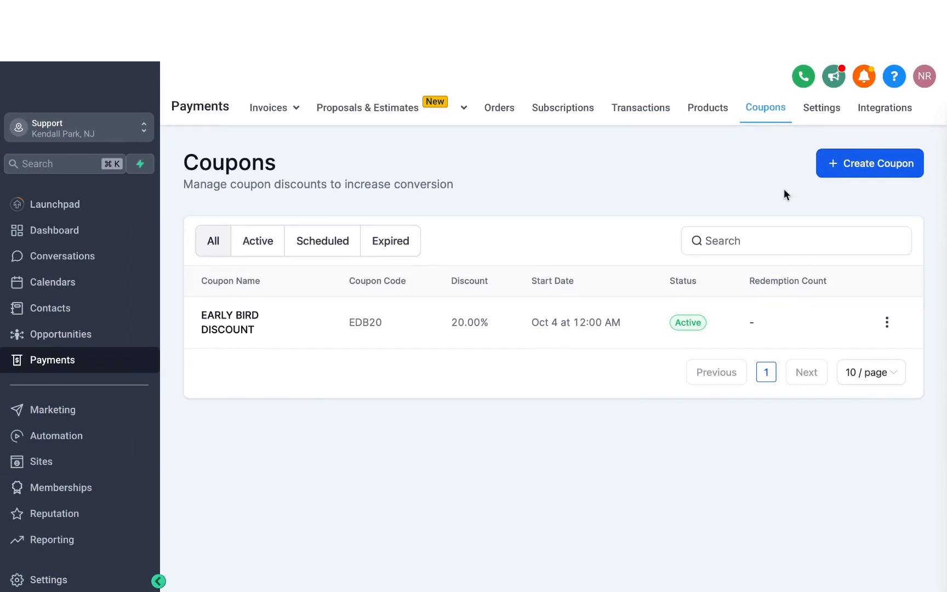
# Step: Start a new coupon named CHRISTMAS DISCOUNT with code CD20
pyautogui.click(849, 172)
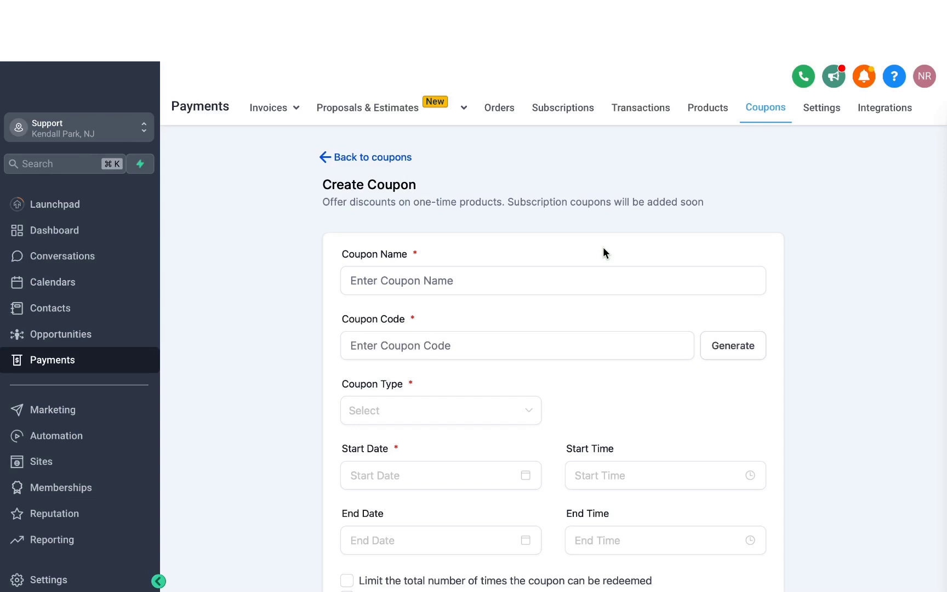
pyautogui.scroll(-2, 603, 252)
pyautogui.click(404, 219)
pyautogui.write('CHRISTMAS DISCOUNT')
pyautogui.click(349, 276)
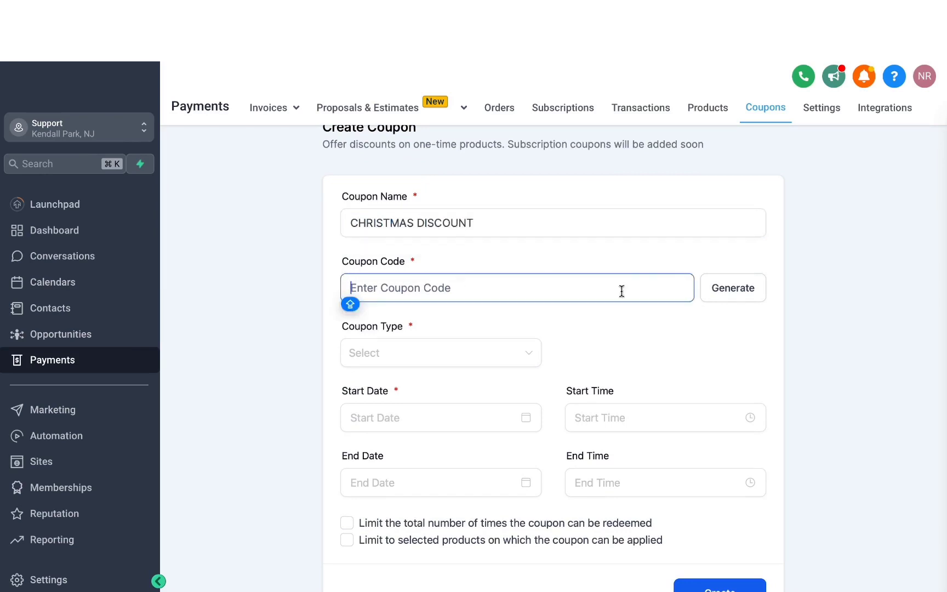
pyautogui.write('CD20')
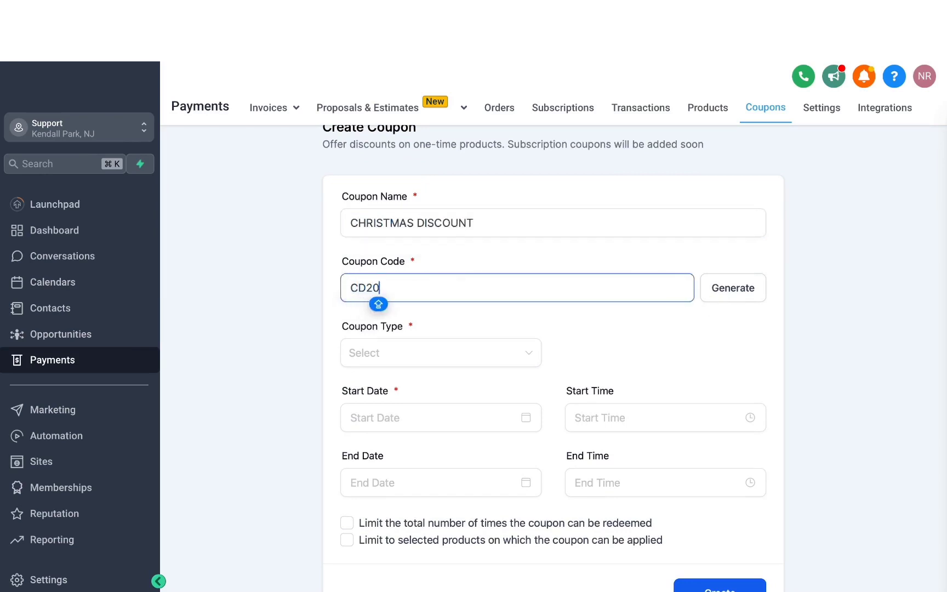
pyautogui.scroll(-1, 442, 237)
pyautogui.press('capslock')
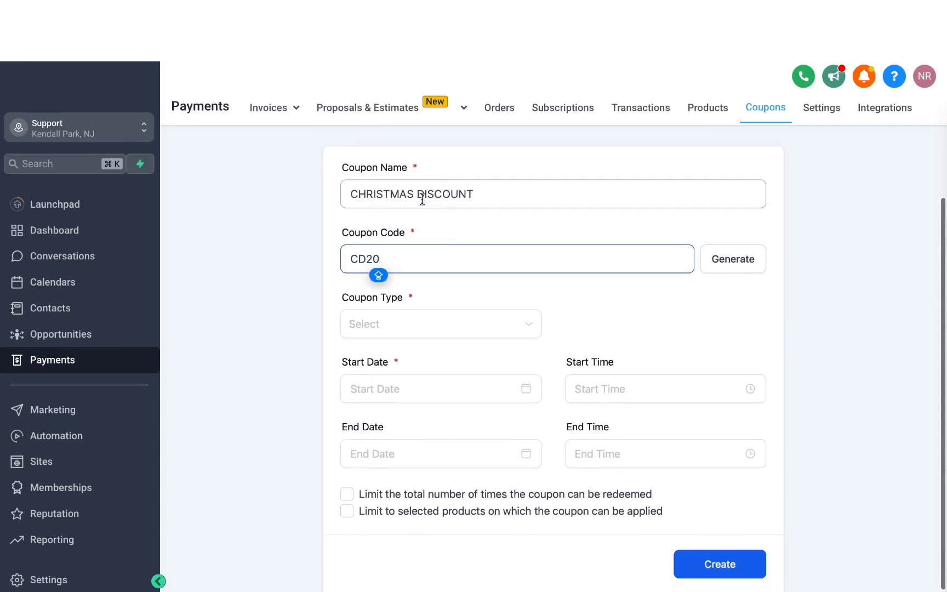
# Step: Make it a 20% percentage coupon starting October 22, 2023
pyautogui.click(402, 325)
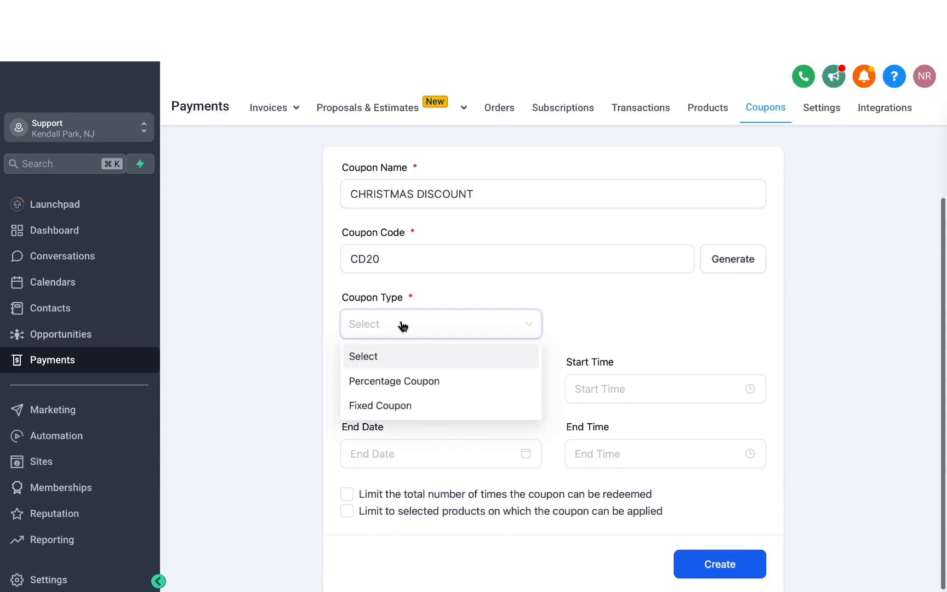
pyautogui.click(390, 389)
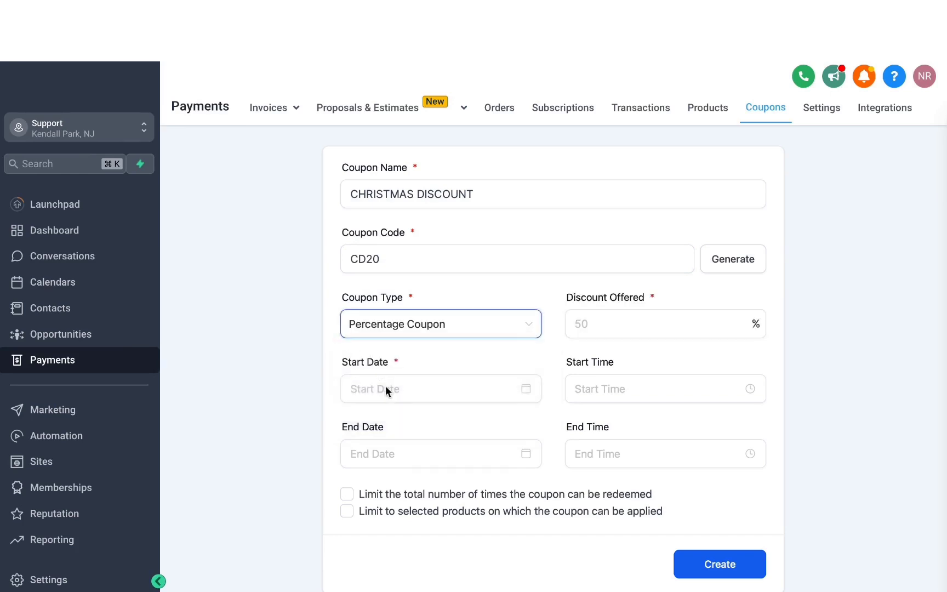
pyautogui.click(601, 321)
pyautogui.write('20')
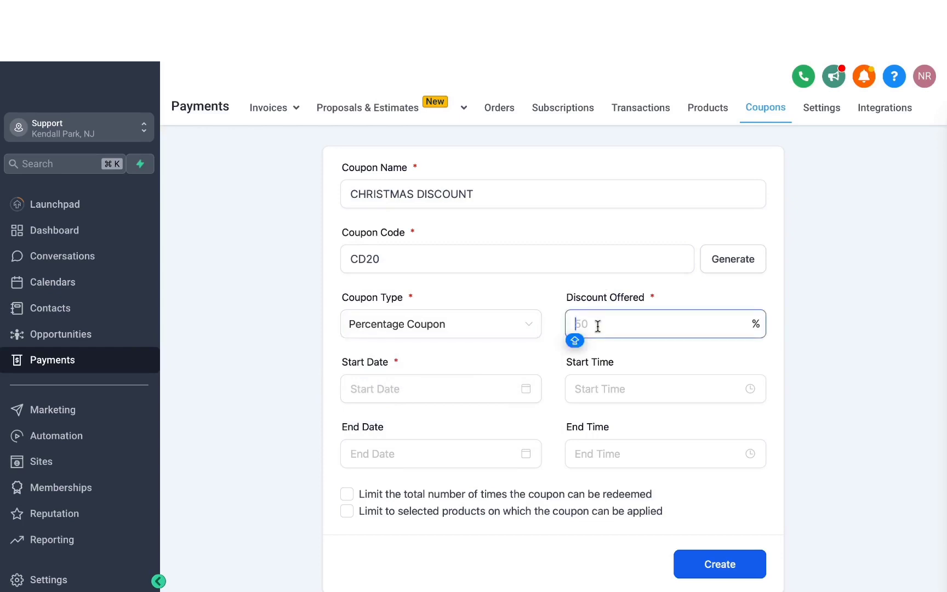
pyautogui.scroll(-1, 404, 340)
pyautogui.click(404, 339)
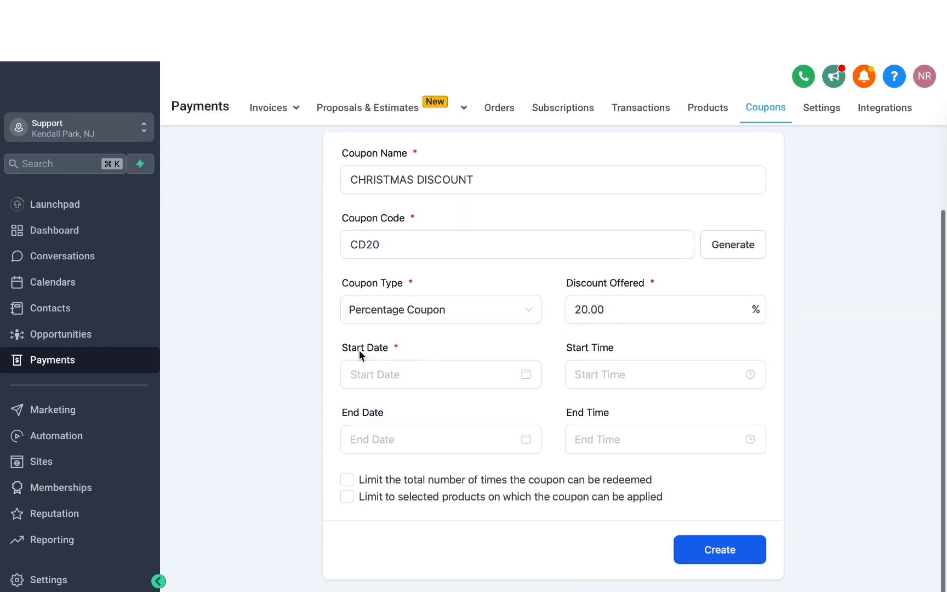
pyautogui.click(378, 372)
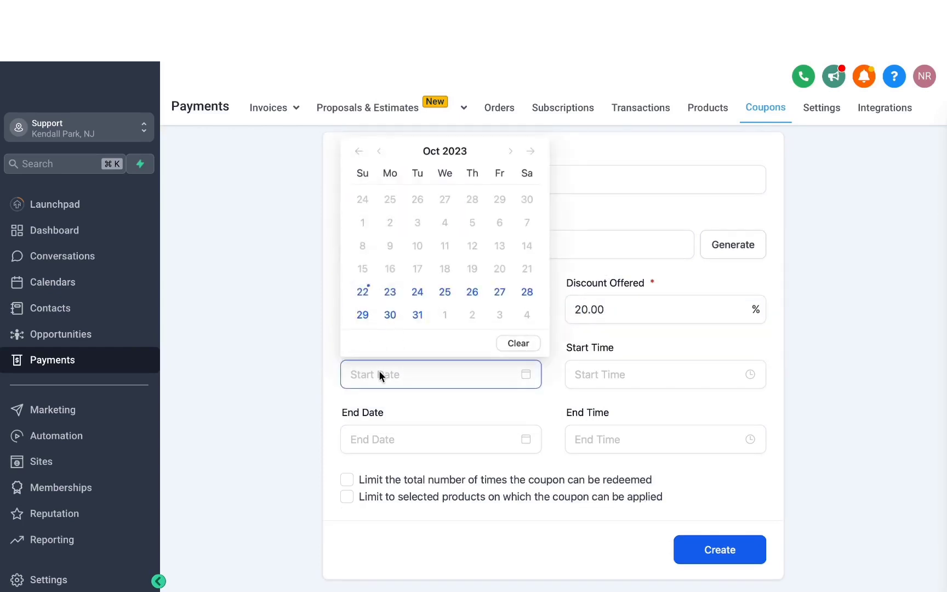
pyautogui.click(363, 294)
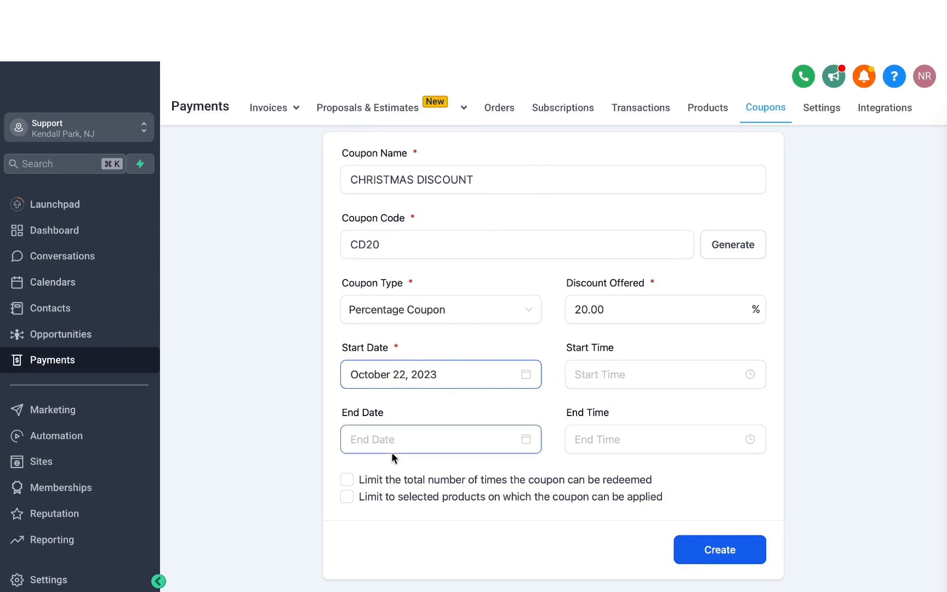
# Step: Limit the coupon to a maximum of 50 redemptions
pyautogui.click(347, 480)
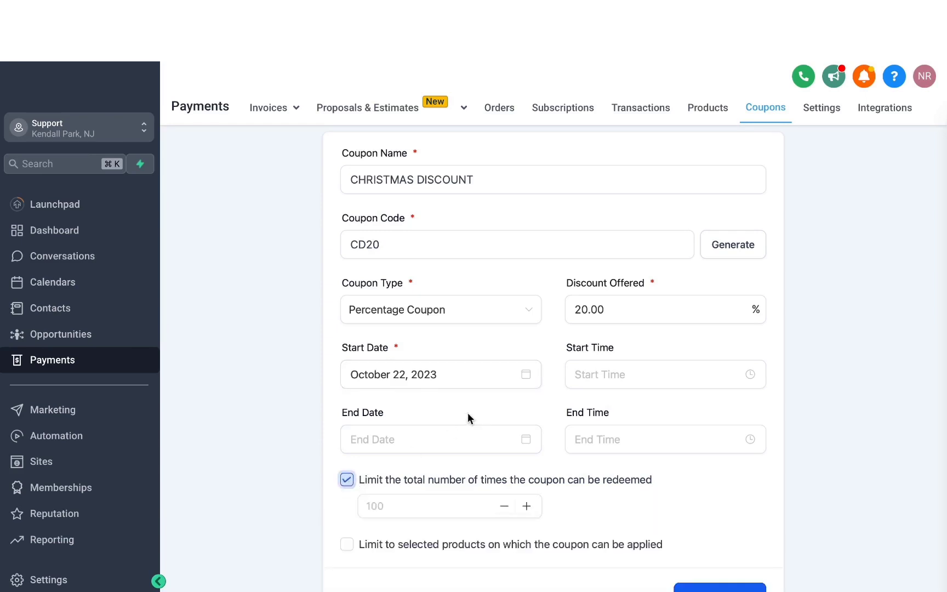
pyautogui.scroll(-1, 467, 413)
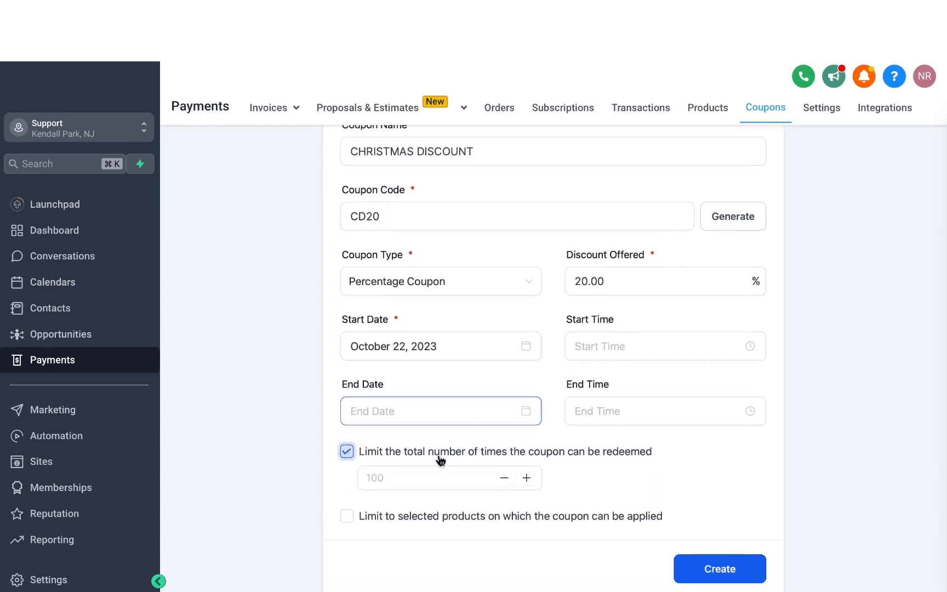
pyautogui.click(409, 474)
pyautogui.write('50')
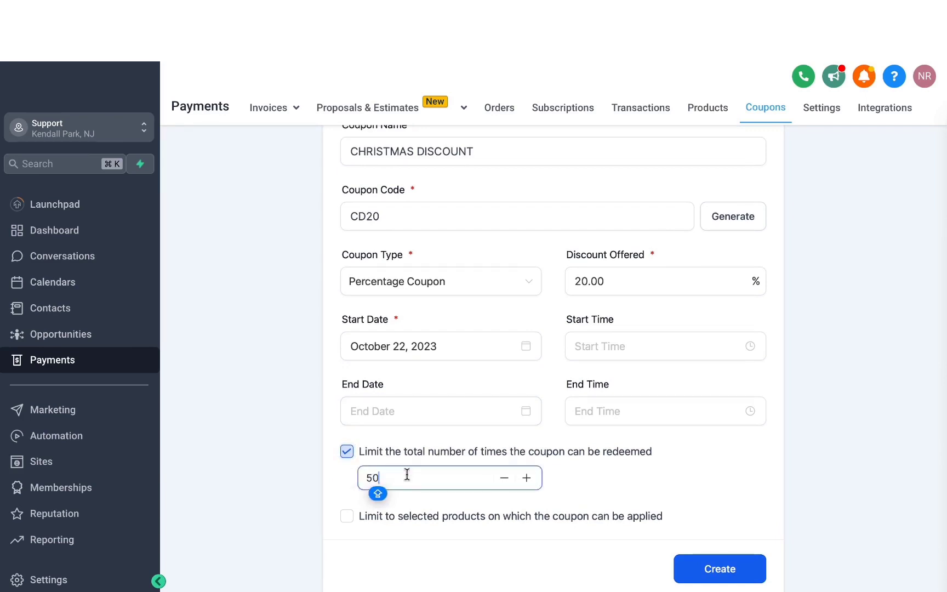
# Step: Restrict the coupon to the Getting Started with Automation product
pyautogui.scroll(-1, 406, 474)
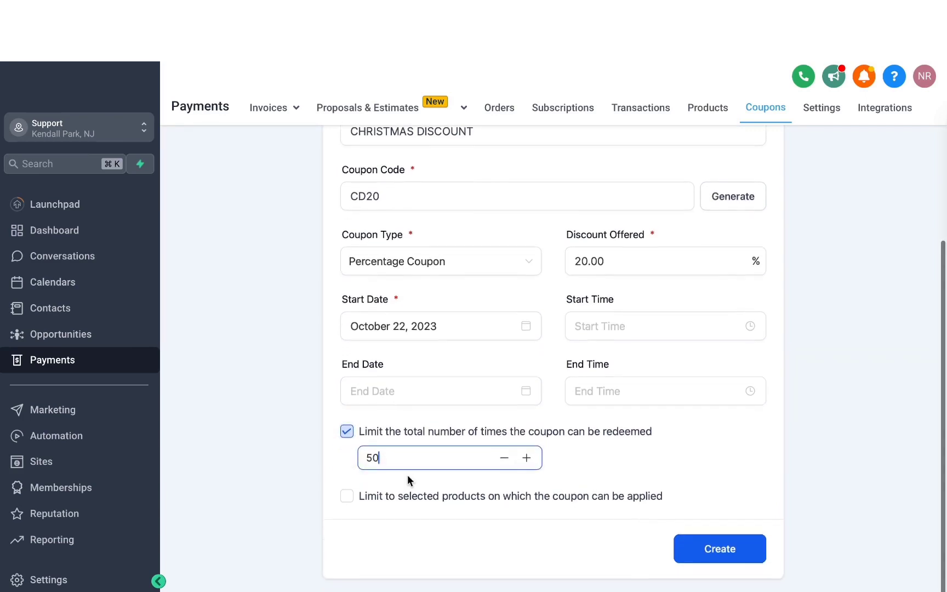
pyautogui.click(347, 497)
pyautogui.scroll(-2, 459, 466)
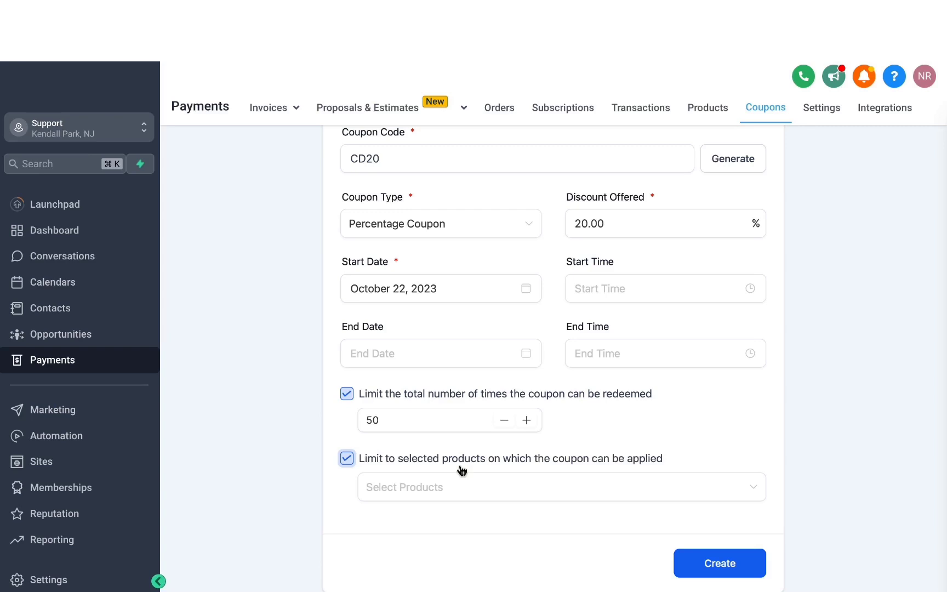
pyautogui.click(444, 485)
pyautogui.scroll(-1, 444, 486)
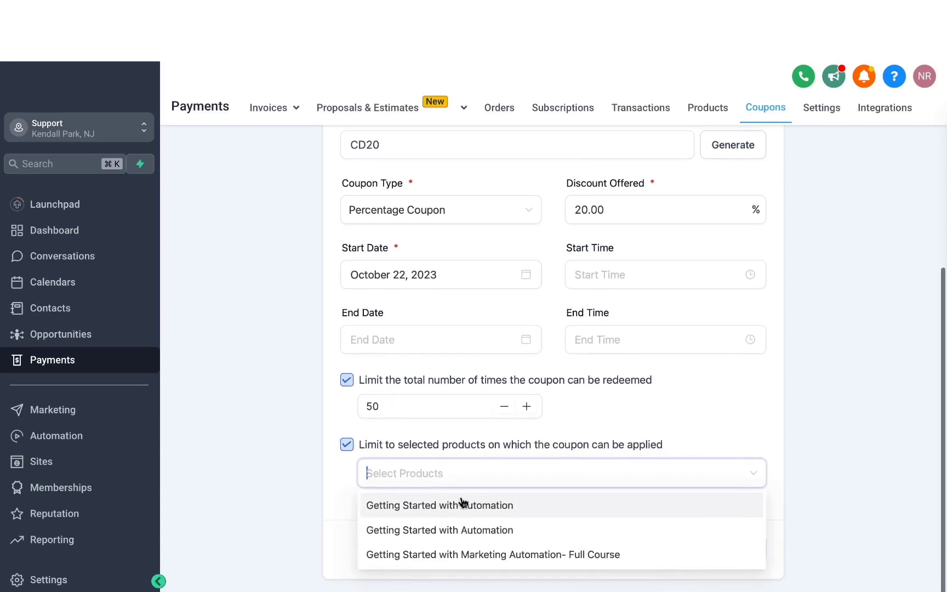
pyautogui.click(459, 504)
pyautogui.click(700, 424)
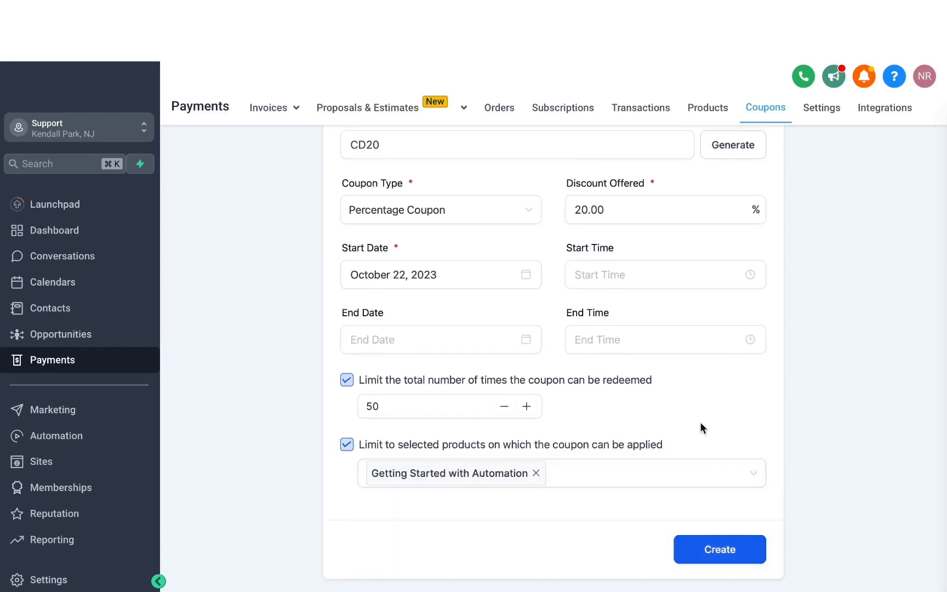
pyautogui.scroll(3, 708, 384)
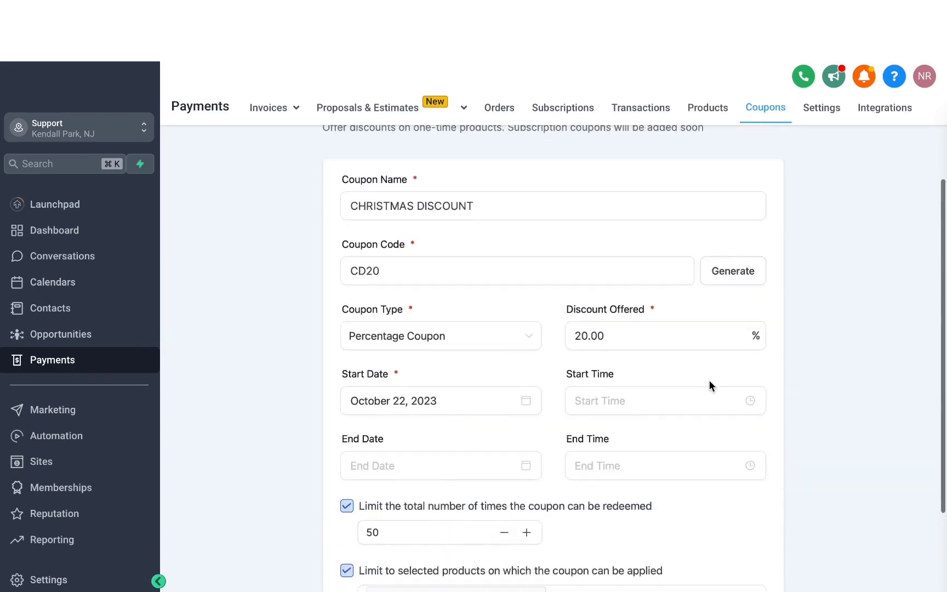
pyautogui.scroll(-3, 709, 380)
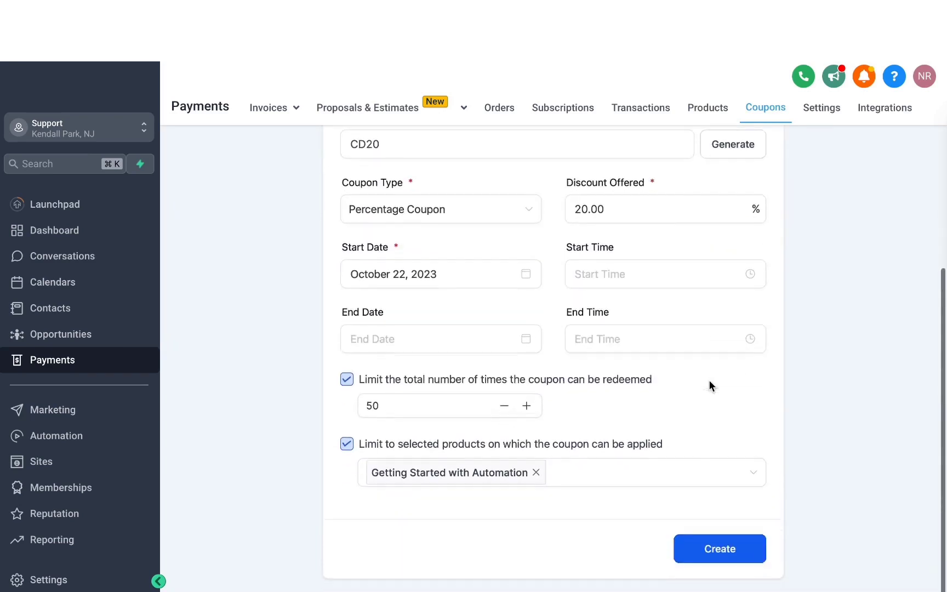
# Step: Create the CHRISTMAS DISCOUNT coupon and return to the Coupons list
pyautogui.click(724, 550)
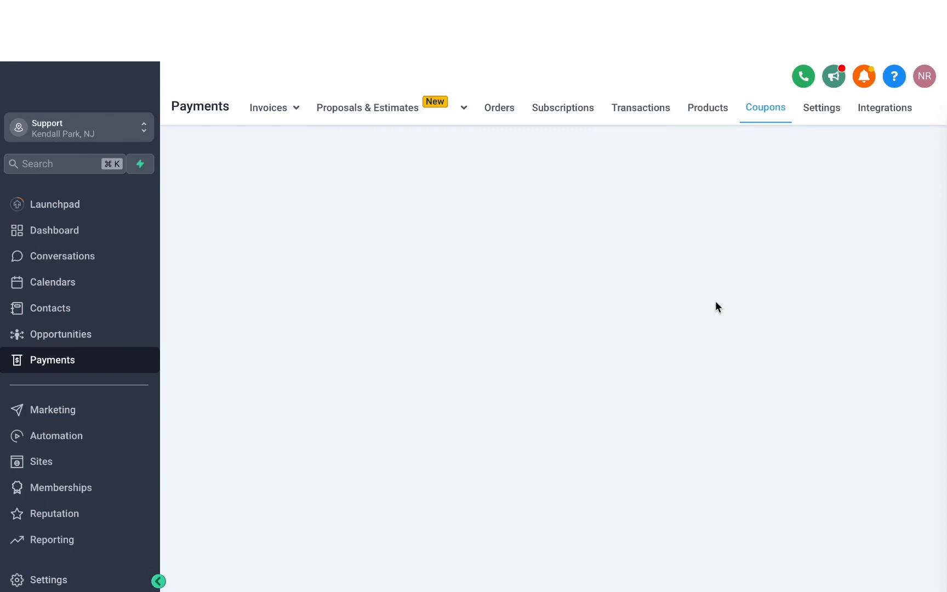